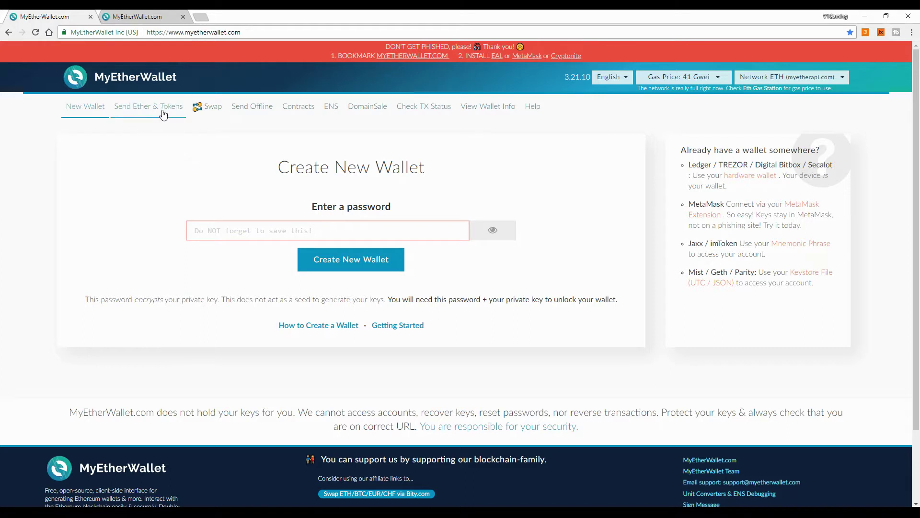
Access the Ledger Wallet for sending ether and tokens, unlock it with the Ledger (ETH) derivation path, and select its account address
{"action": "left_click", "coordinate": [147, 114]}
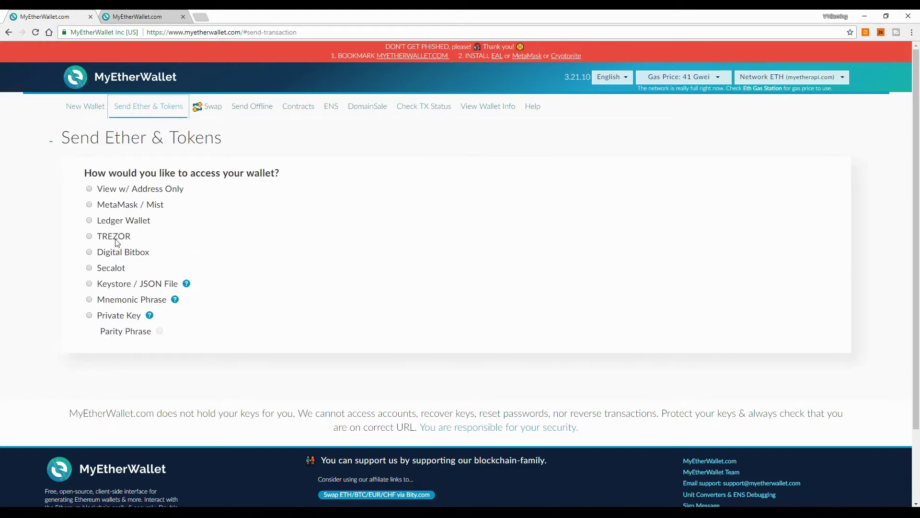
{"action": "left_click", "coordinate": [90, 222]}
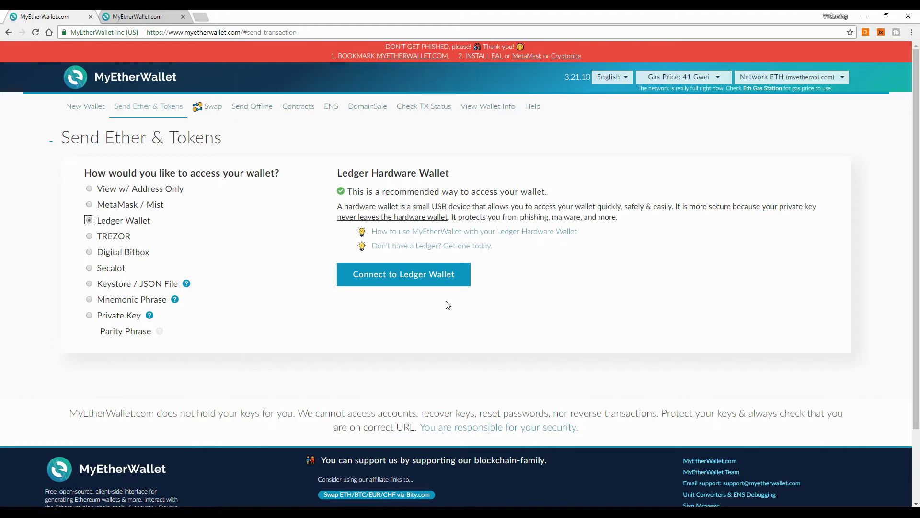
{"action": "left_click", "coordinate": [415, 283]}
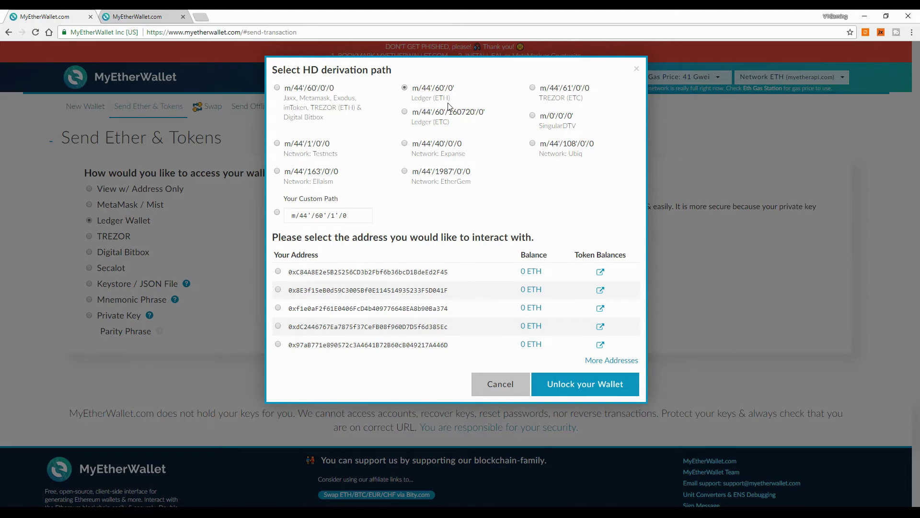
{"action": "left_click", "coordinate": [579, 389]}
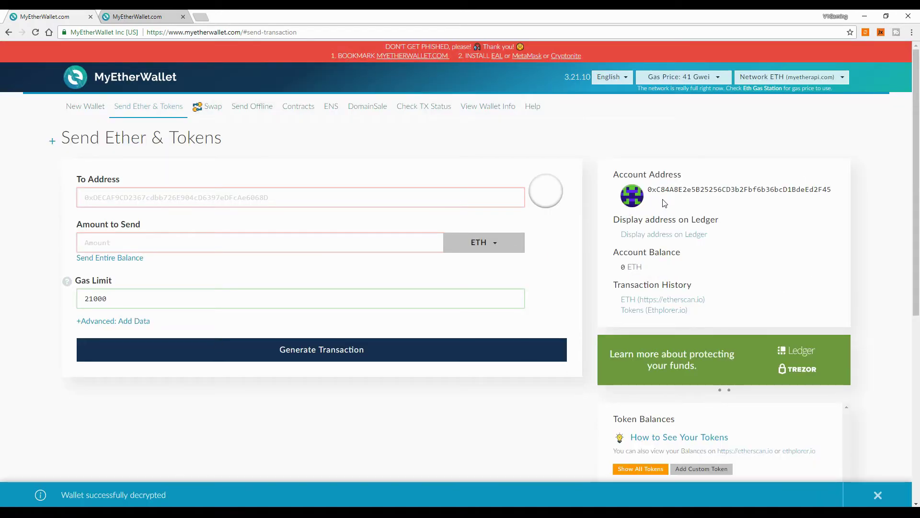
{"action": "left_click_drag", "start_coordinate": [647, 190], "coordinate": [835, 196]}
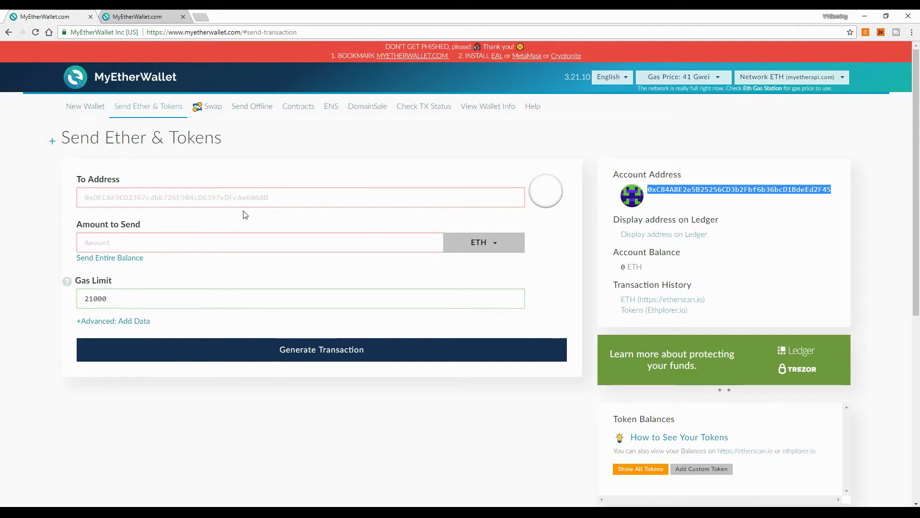
Examine the account balance and token balances of the wallet open in the other browser tab
{"action": "left_click", "coordinate": [143, 17]}
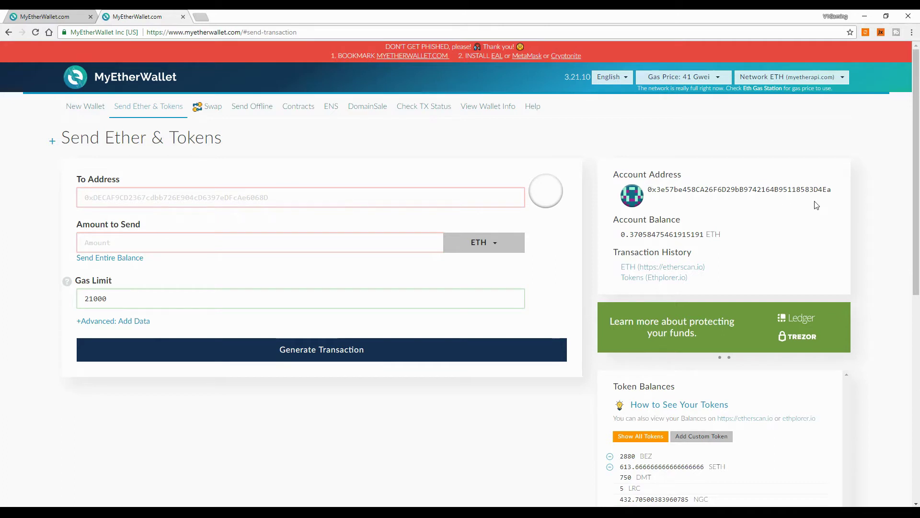
{"action": "scroll", "coordinate": [786, 268], "scroll_direction": "down", "scroll_amount": 2}
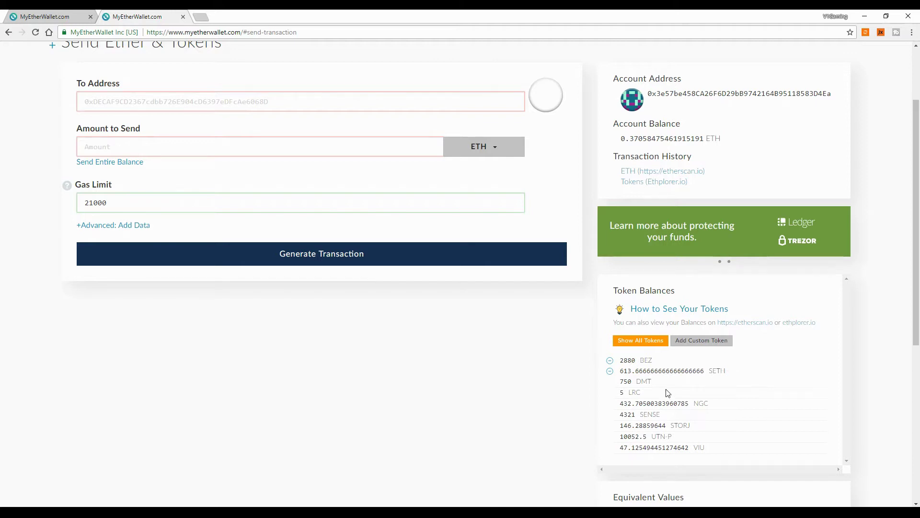
{"action": "scroll", "coordinate": [666, 390], "scroll_direction": "down", "scroll_amount": 1}
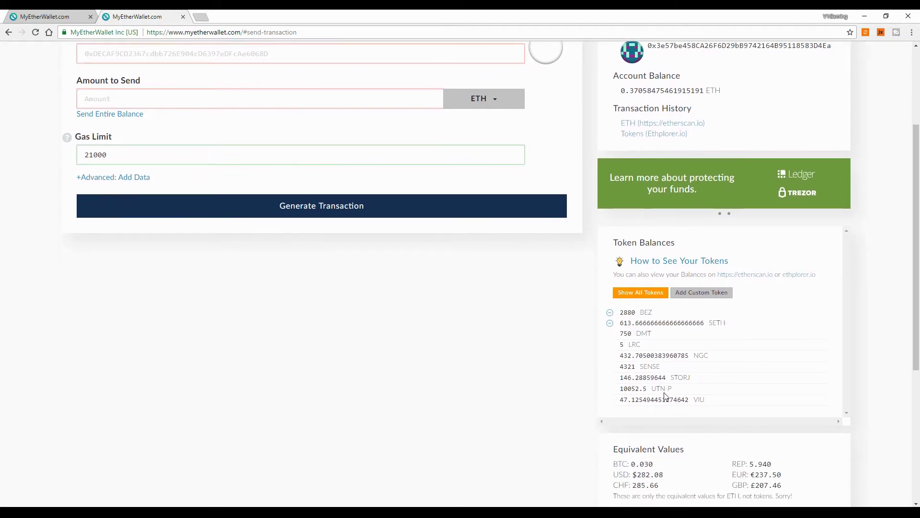
{"action": "scroll", "coordinate": [704, 383], "scroll_direction": "up", "scroll_amount": 2}
{"action": "scroll", "coordinate": [705, 384], "scroll_direction": "up", "scroll_amount": 1}
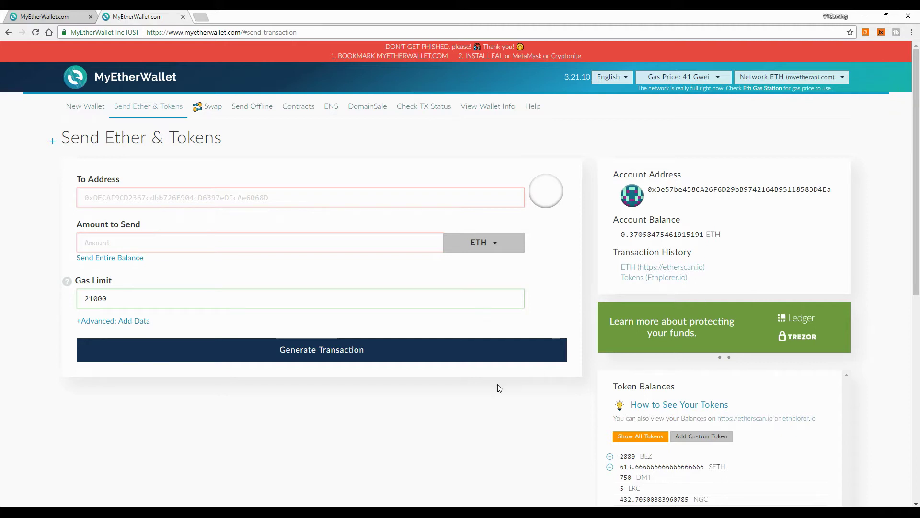
{"action": "scroll", "coordinate": [493, 401], "scroll_direction": "down", "scroll_amount": 1}
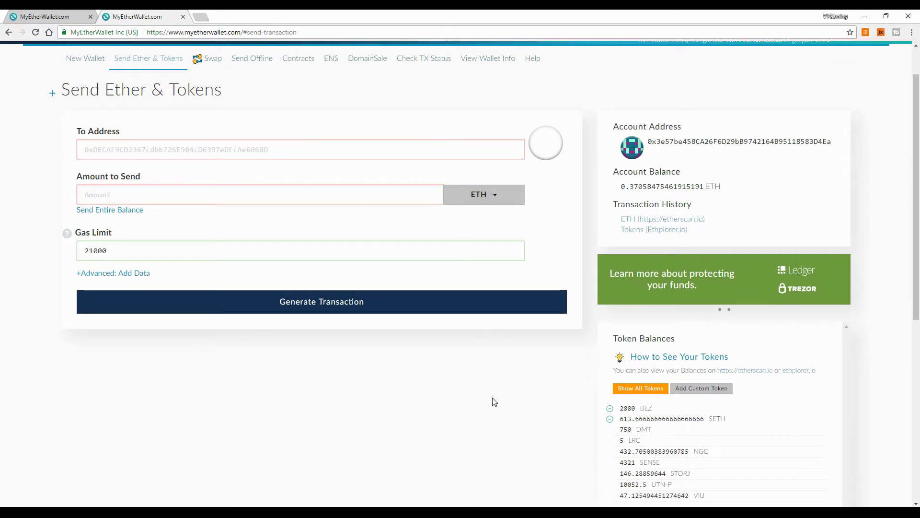
{"action": "scroll", "coordinate": [494, 401], "scroll_direction": "down", "scroll_amount": 1}
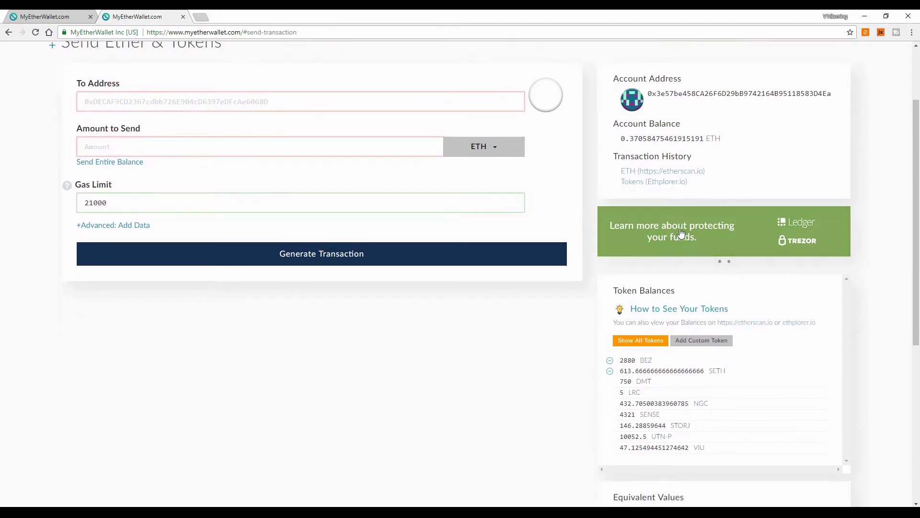
{"action": "scroll", "coordinate": [775, 180], "scroll_direction": "up", "scroll_amount": 1}
{"action": "scroll", "coordinate": [775, 179], "scroll_direction": "up", "scroll_amount": 1}
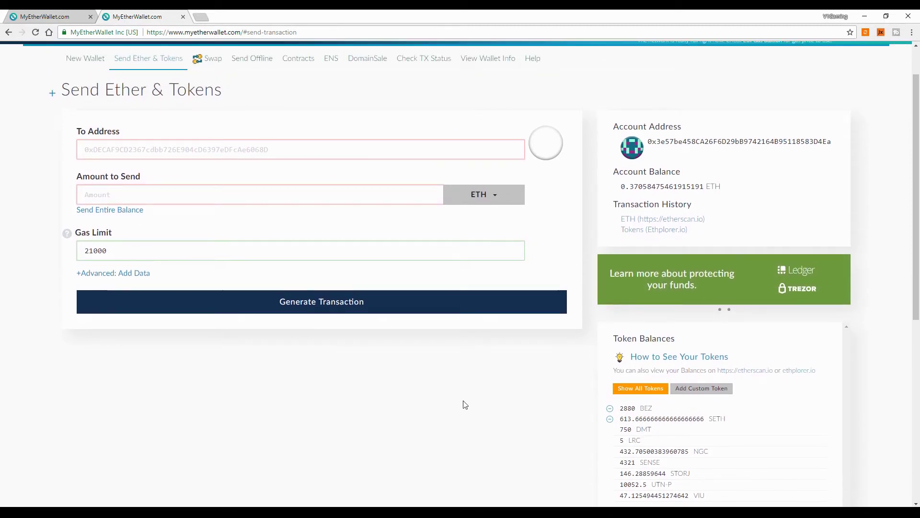
{"action": "scroll", "coordinate": [467, 404], "scroll_direction": "up", "scroll_amount": 1}
{"action": "scroll", "coordinate": [580, 390], "scroll_direction": "down", "scroll_amount": 1}
{"action": "scroll", "coordinate": [580, 390], "scroll_direction": "down", "scroll_amount": 1}
{"action": "scroll", "coordinate": [578, 388], "scroll_direction": "up", "scroll_amount": 2}
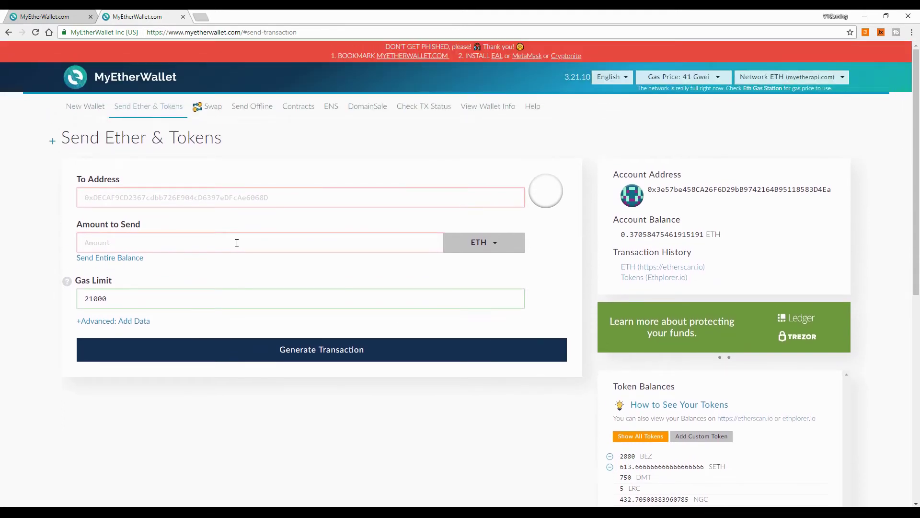
Copy the Ledger wallet's account address and paste it as the To Address in the other wallet's send form
{"action": "left_click", "coordinate": [48, 16]}
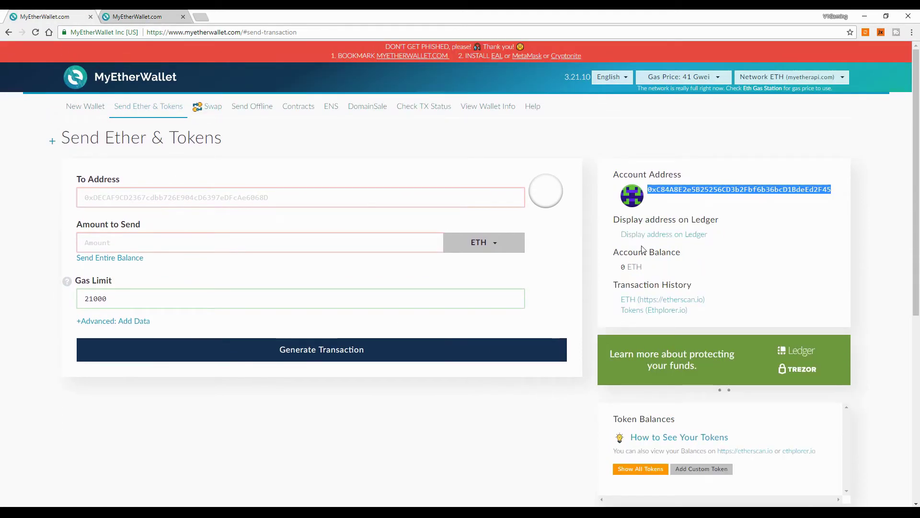
{"action": "right_click", "coordinate": [724, 189]}
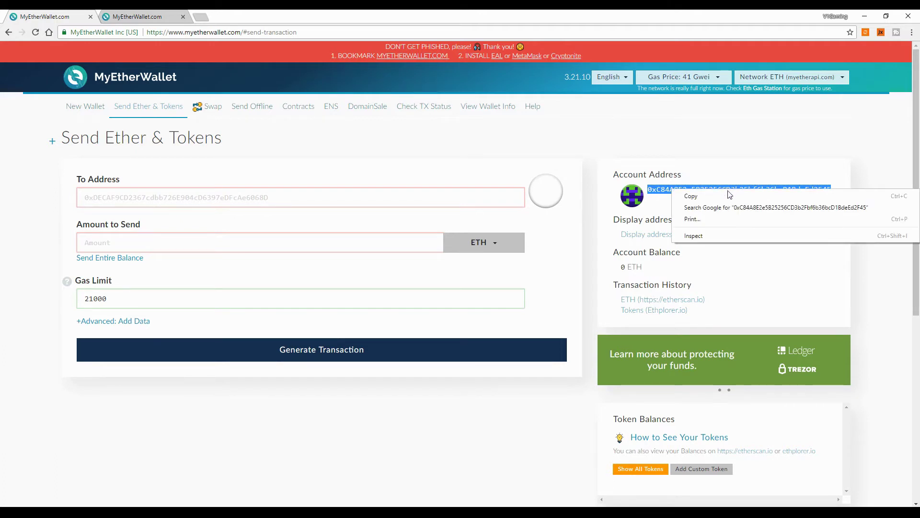
{"action": "left_click", "coordinate": [702, 196]}
{"action": "left_click", "coordinate": [134, 16]}
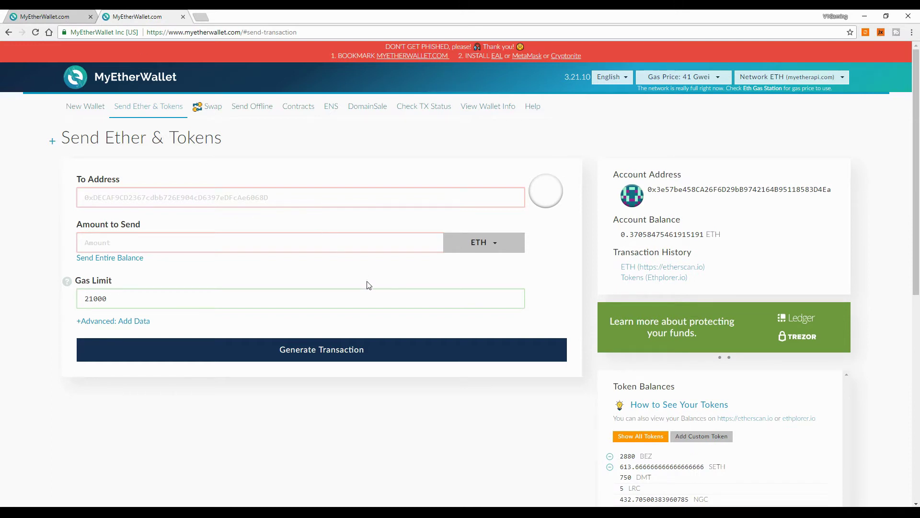
{"action": "scroll", "coordinate": [368, 285], "scroll_direction": "down", "scroll_amount": 2}
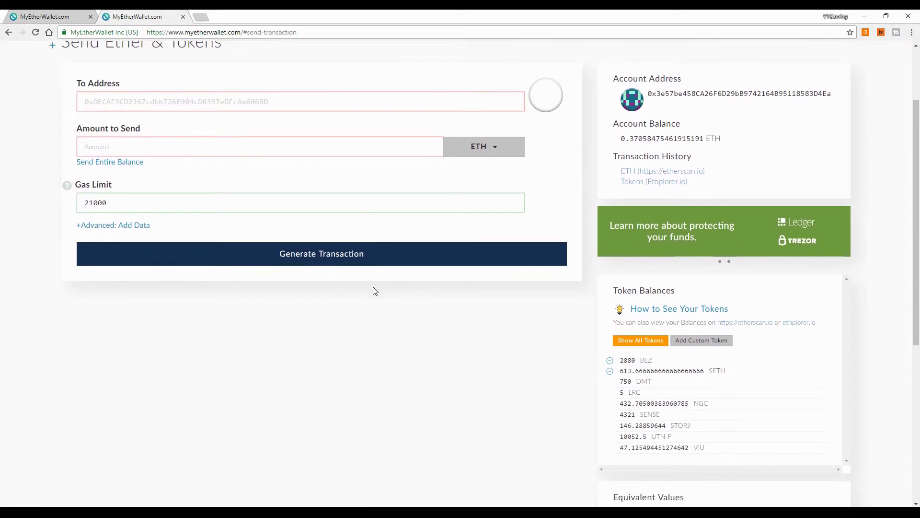
{"action": "scroll", "coordinate": [375, 290], "scroll_direction": "up", "scroll_amount": 2}
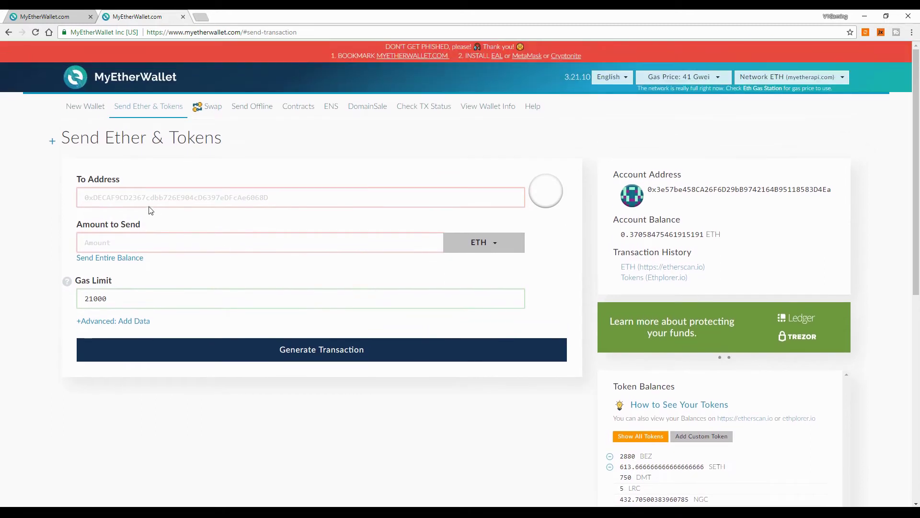
{"action": "right_click", "coordinate": [138, 199]}
{"action": "left_click", "coordinate": [161, 255]}
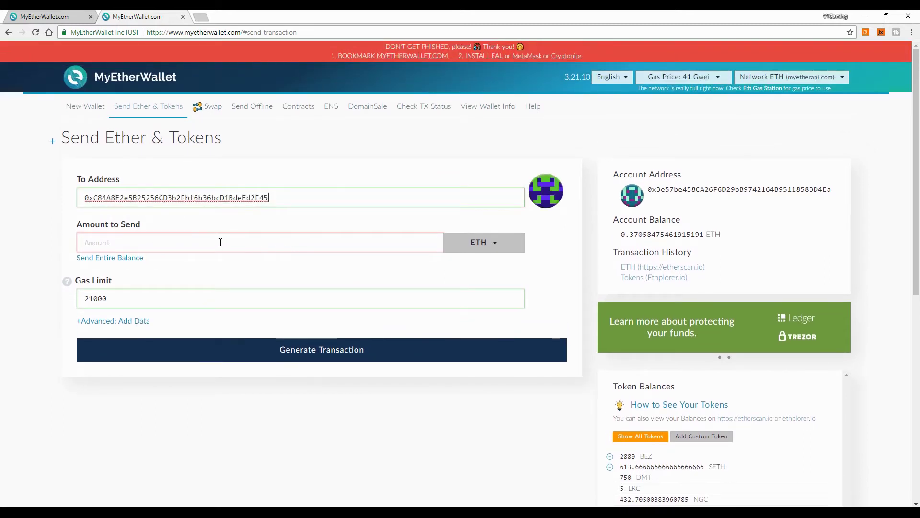
Choose STORJ as the token to send, check its entry in the token balances, and activate the amount field
{"action": "left_click", "coordinate": [477, 248]}
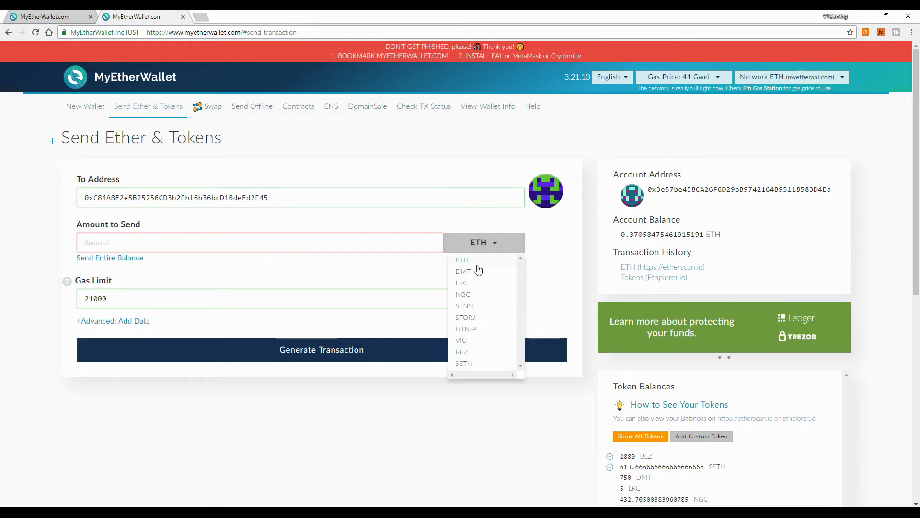
{"action": "left_click", "coordinate": [470, 319]}
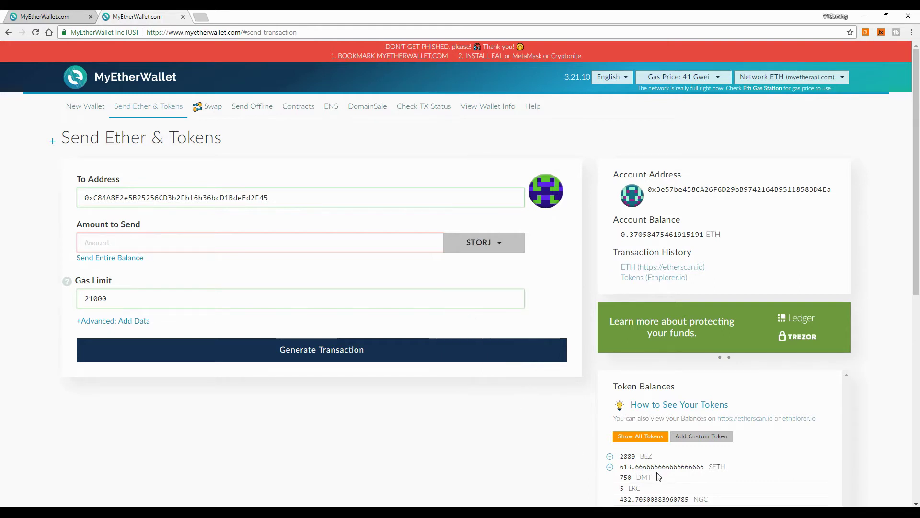
{"action": "scroll", "coordinate": [659, 475], "scroll_direction": "down", "scroll_amount": 2}
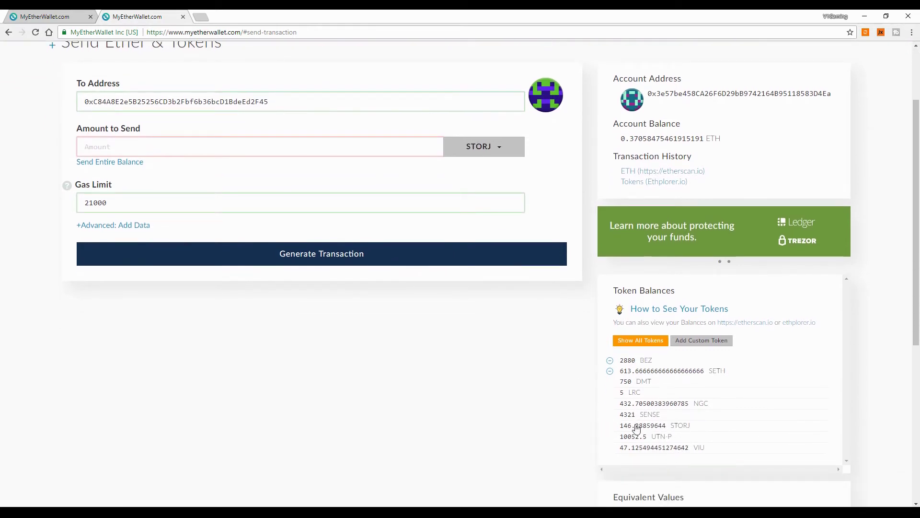
{"action": "left_click", "coordinate": [136, 149]}
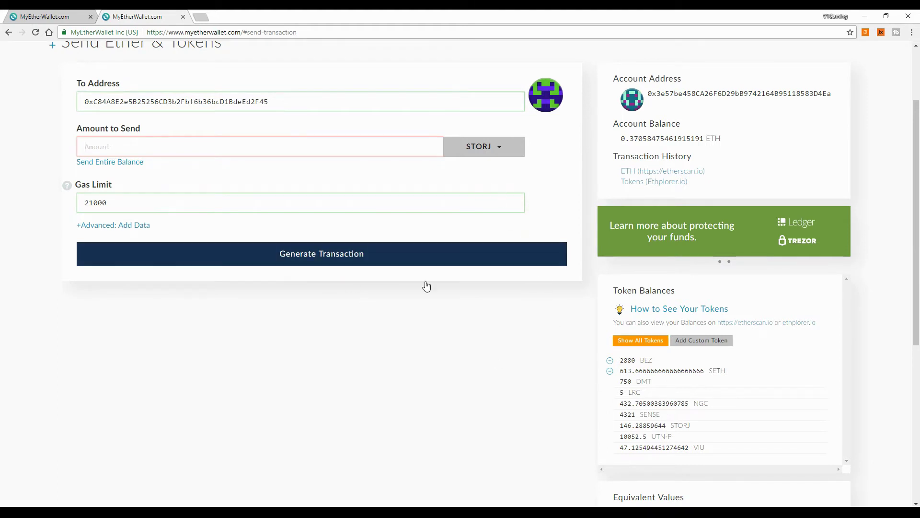
Look through the Ledger wallet's full token list for STORJ and compare it with the other wallet's token balances
{"action": "left_click", "coordinate": [61, 16]}
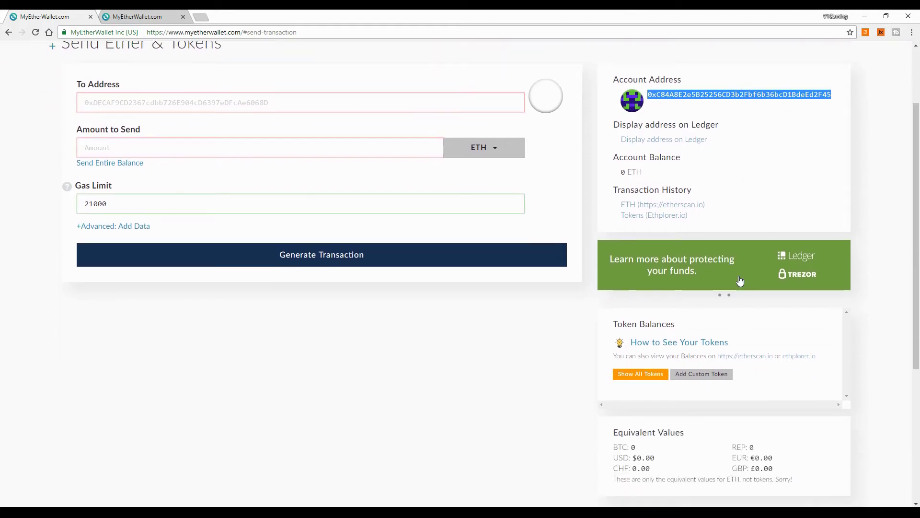
{"action": "scroll", "coordinate": [748, 272], "scroll_direction": "down", "scroll_amount": 2}
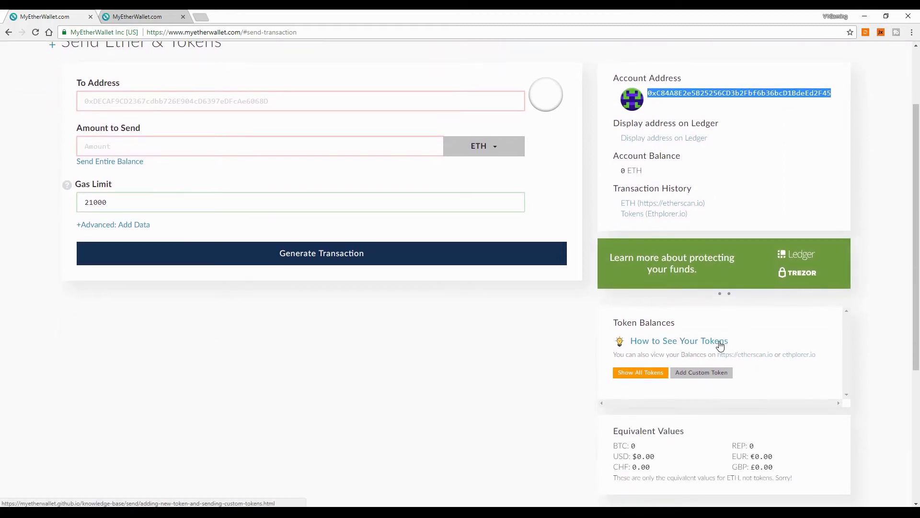
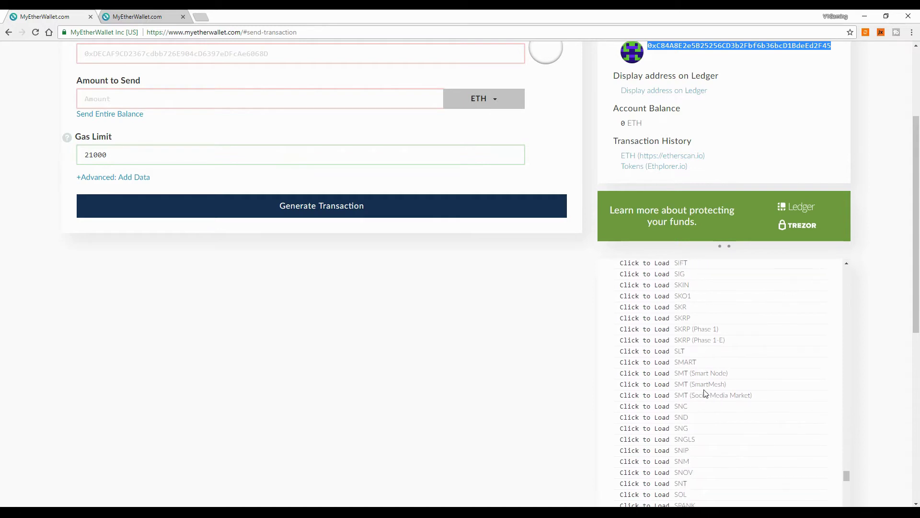
{"action": "scroll", "coordinate": [705, 393], "scroll_direction": "down", "scroll_amount": 3}
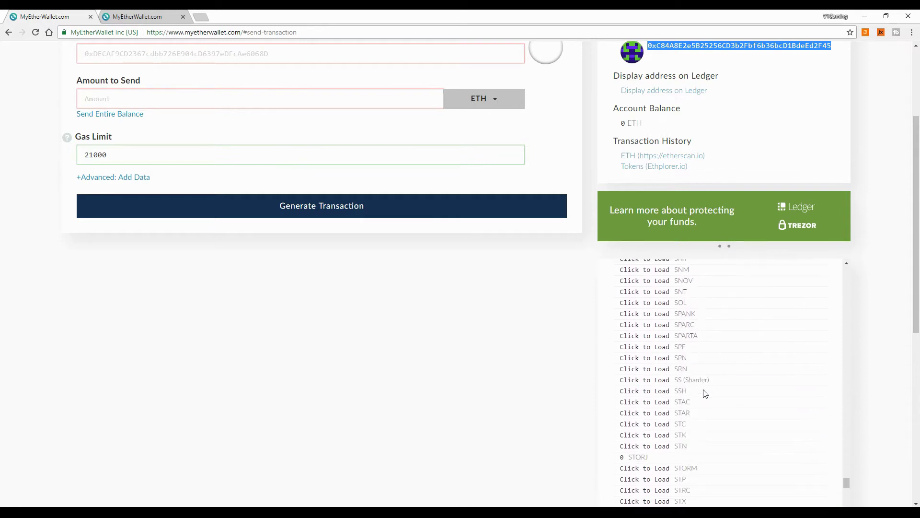
{"action": "scroll", "coordinate": [704, 393], "scroll_direction": "down", "scroll_amount": 1}
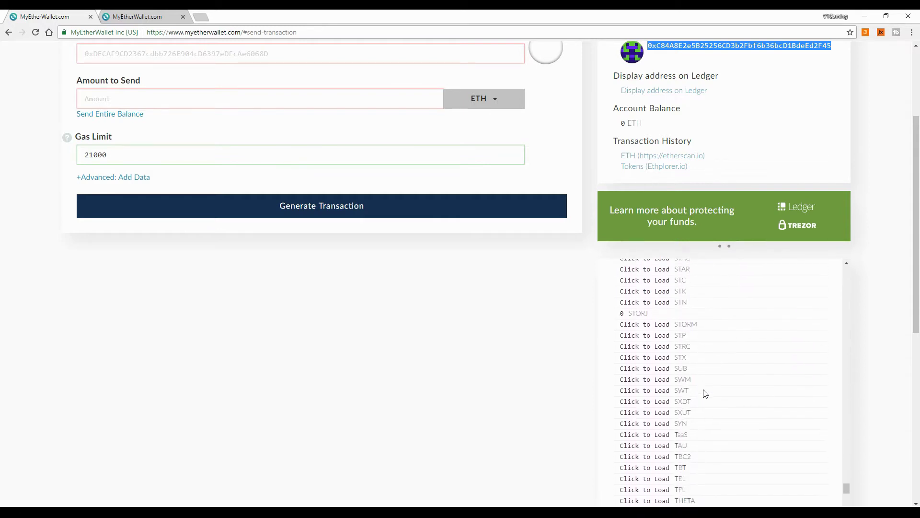
{"action": "scroll", "coordinate": [704, 393], "scroll_direction": "up", "scroll_amount": 1}
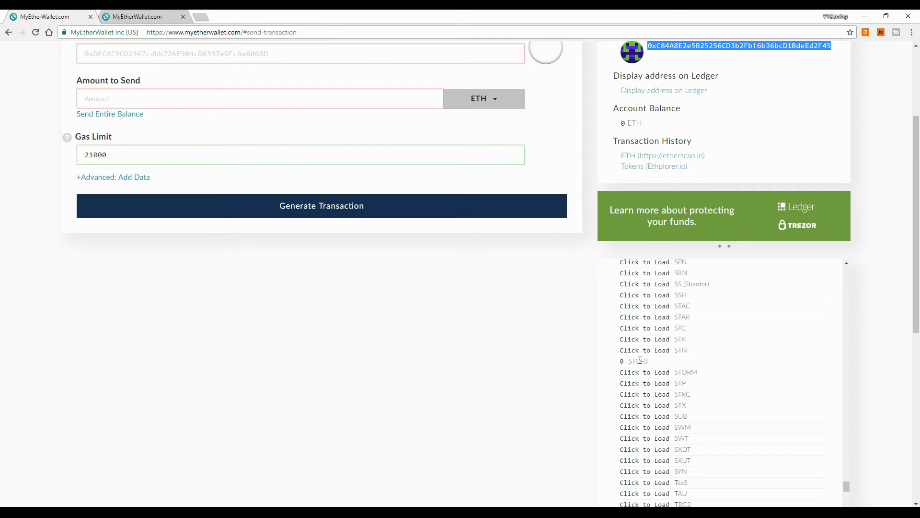
{"action": "scroll", "coordinate": [626, 365], "scroll_direction": "up", "scroll_amount": 5}
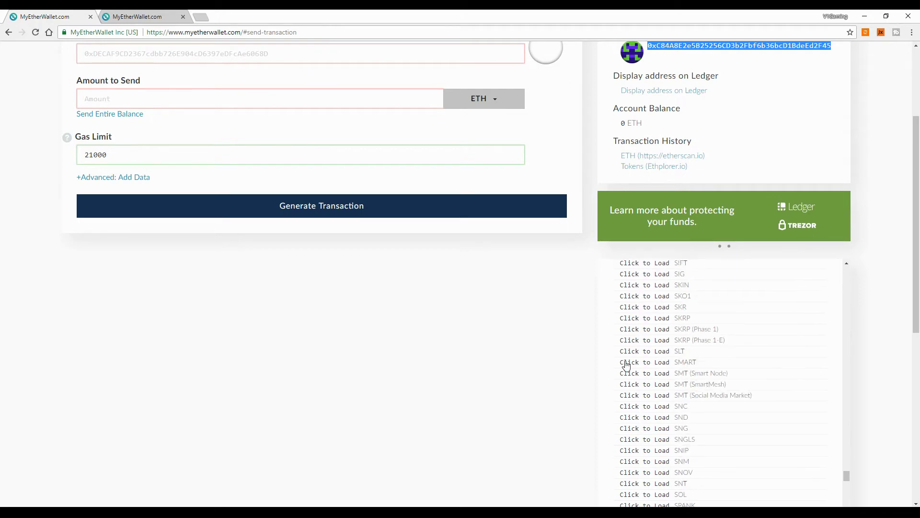
{"action": "scroll", "coordinate": [626, 366], "scroll_direction": "up", "scroll_amount": 10}
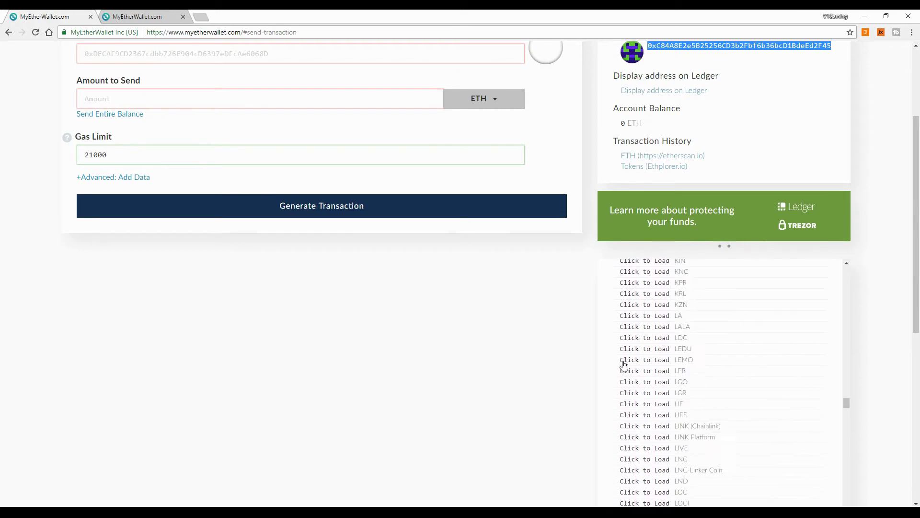
{"action": "scroll", "coordinate": [624, 365], "scroll_direction": "up", "scroll_amount": 10}
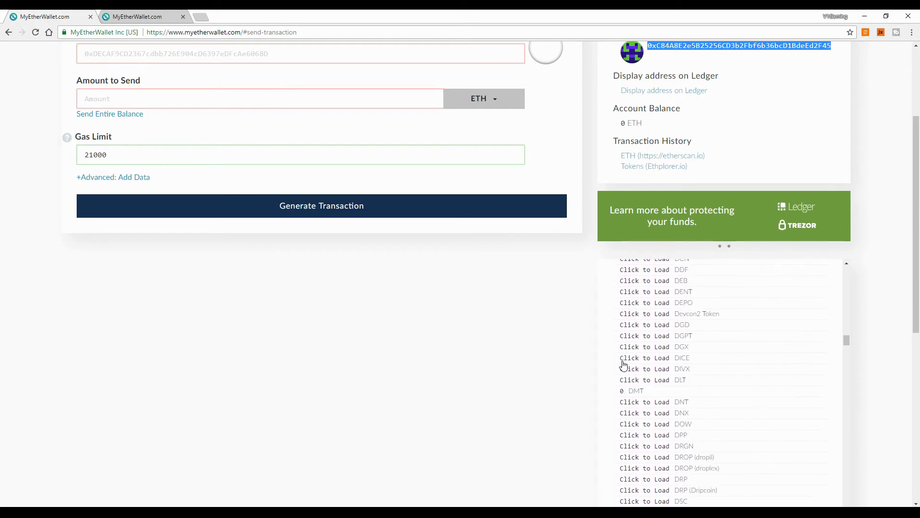
{"action": "scroll", "coordinate": [623, 365], "scroll_direction": "up", "scroll_amount": 10}
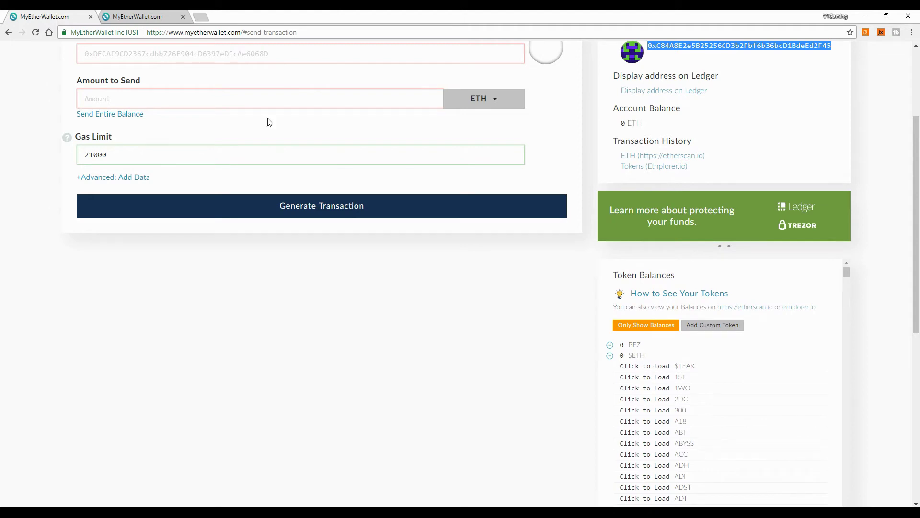
{"action": "left_click", "coordinate": [150, 18]}
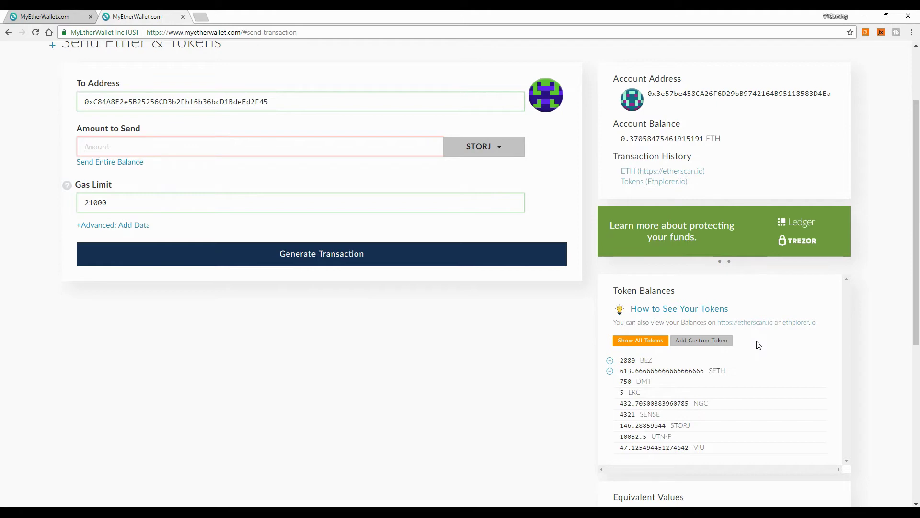
{"action": "left_click", "coordinate": [47, 18]}
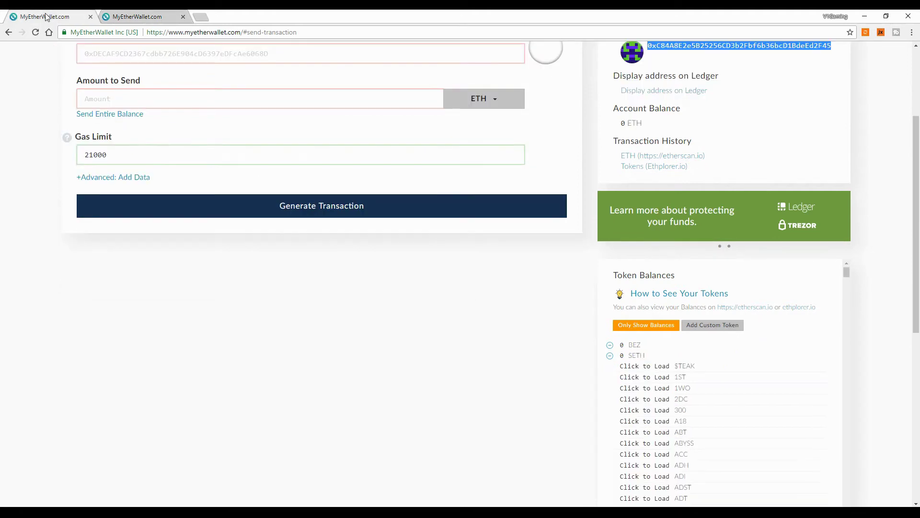
Examine the Ledger wallet's send form, account details and list of loadable tokens
{"action": "scroll", "coordinate": [671, 350], "scroll_direction": "up", "scroll_amount": 3}
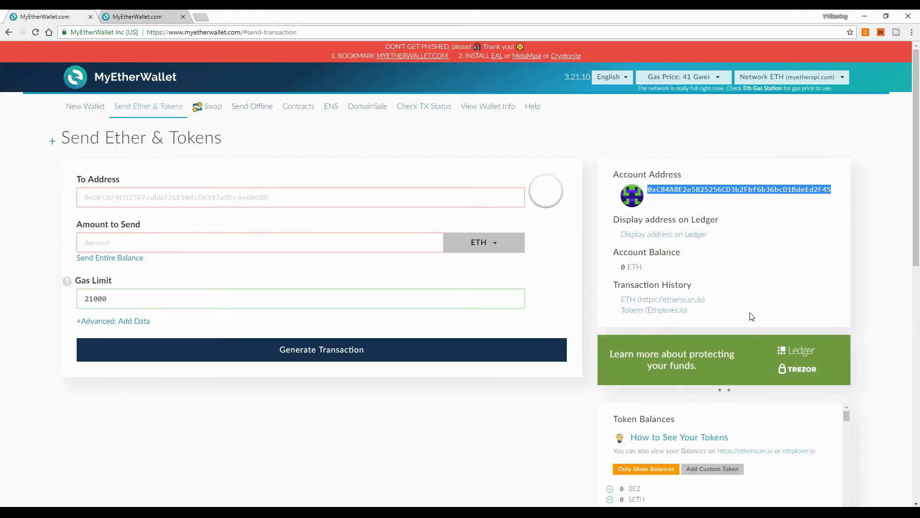
{"action": "scroll", "coordinate": [746, 315], "scroll_direction": "down", "scroll_amount": 2}
{"action": "scroll", "coordinate": [744, 315], "scroll_direction": "down", "scroll_amount": 2}
{"action": "scroll", "coordinate": [744, 315], "scroll_direction": "up", "scroll_amount": 2}
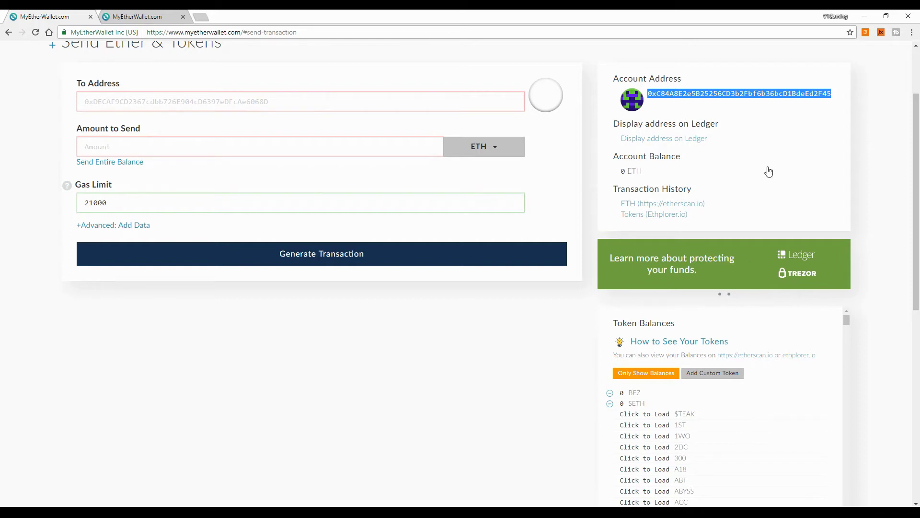
{"action": "scroll", "coordinate": [389, 398], "scroll_direction": "up", "scroll_amount": 2}
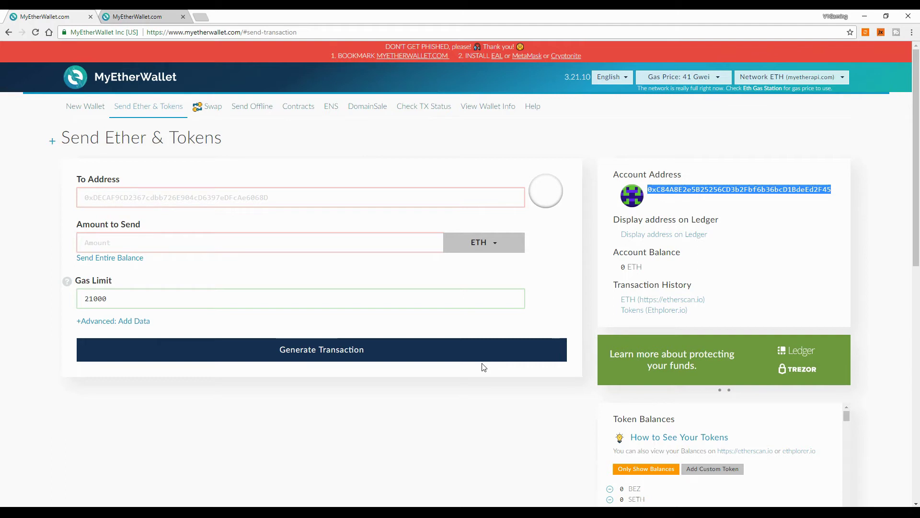
{"action": "scroll", "coordinate": [484, 367], "scroll_direction": "down", "scroll_amount": 4}
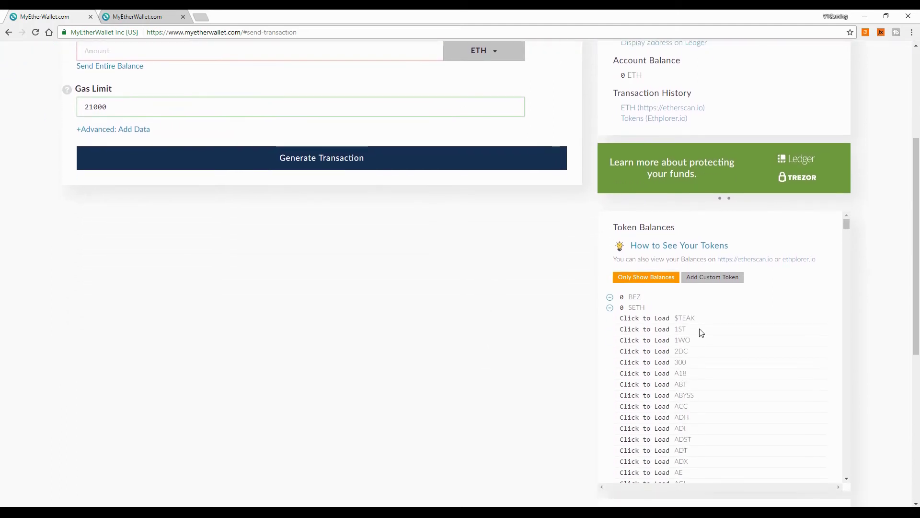
{"action": "scroll", "coordinate": [701, 336], "scroll_direction": "down", "scroll_amount": 8}
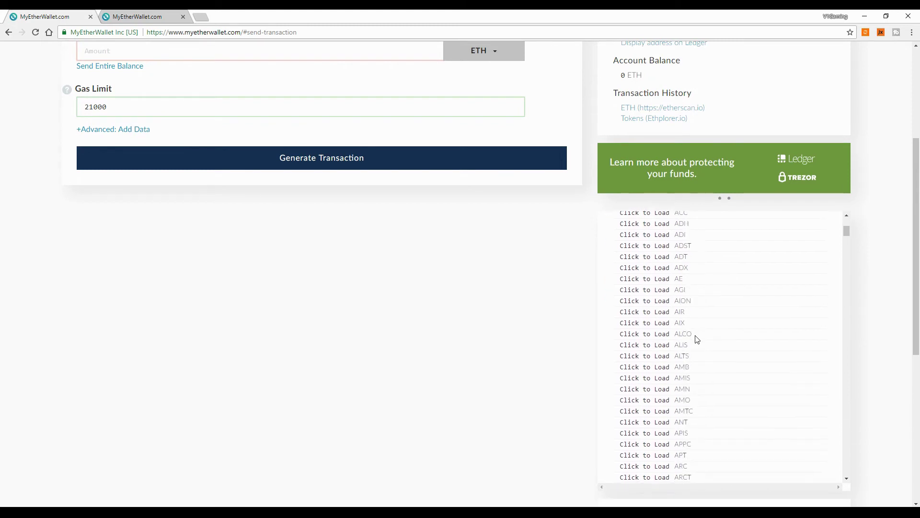
{"action": "scroll", "coordinate": [698, 348], "scroll_direction": "down", "scroll_amount": 1}
{"action": "scroll", "coordinate": [699, 349], "scroll_direction": "up", "scroll_amount": 9}
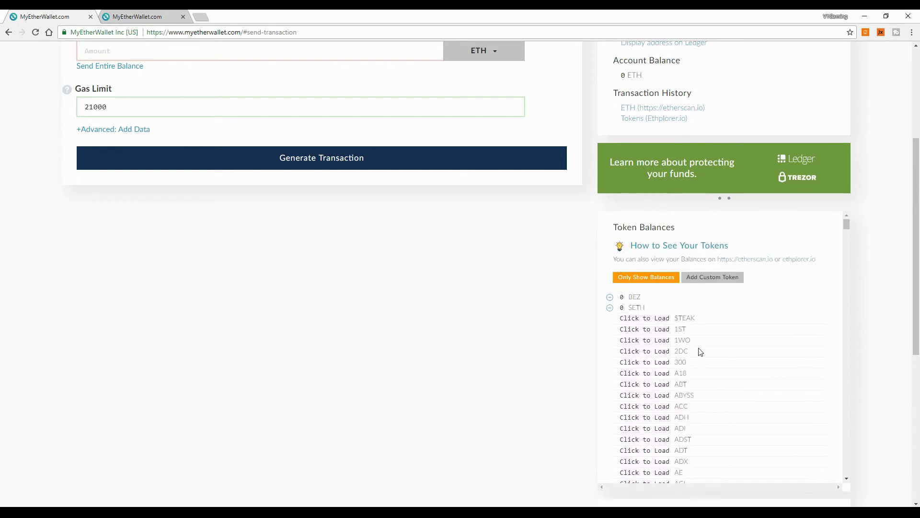
{"action": "scroll", "coordinate": [701, 350], "scroll_direction": "down", "scroll_amount": 2}
{"action": "scroll", "coordinate": [701, 349], "scroll_direction": "up", "scroll_amount": 2}
{"action": "scroll", "coordinate": [710, 345], "scroll_direction": "up", "scroll_amount": 3}
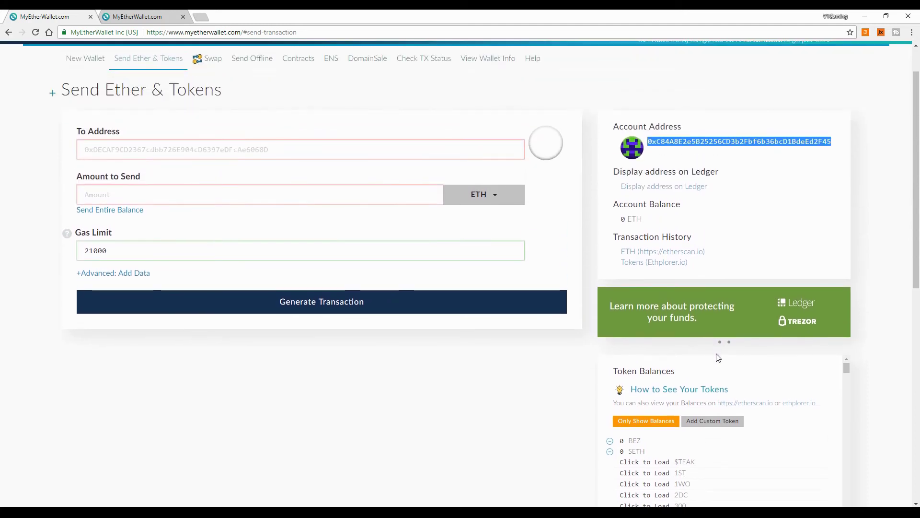
Open the Ledger account's Ethplorer token history in a new browser tab and bring up the custom token form in the wallet
{"action": "right_click", "coordinate": [656, 263]}
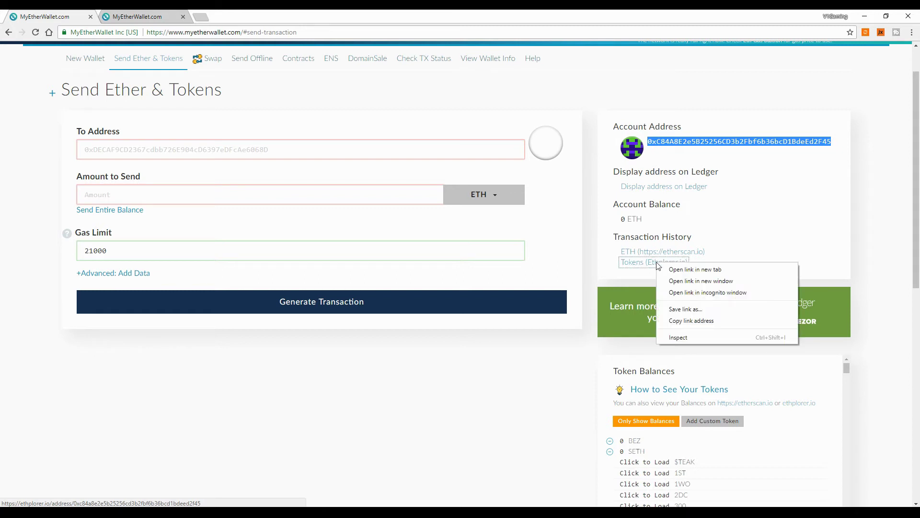
{"action": "left_click", "coordinate": [689, 269]}
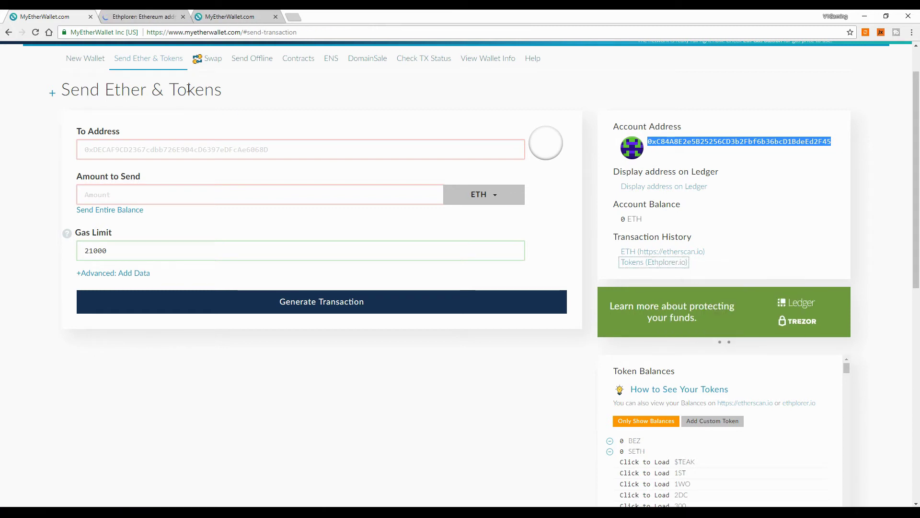
{"action": "scroll", "coordinate": [740, 383], "scroll_direction": "down", "scroll_amount": 3}
{"action": "scroll", "coordinate": [725, 391], "scroll_direction": "up", "scroll_amount": 3}
{"action": "left_click", "coordinate": [717, 421]}
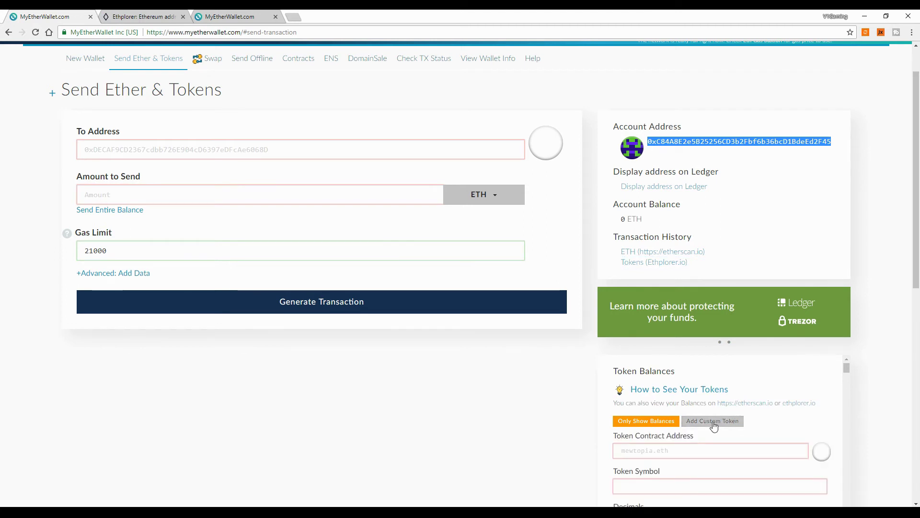
{"action": "scroll", "coordinate": [721, 420], "scroll_direction": "down", "scroll_amount": 1}
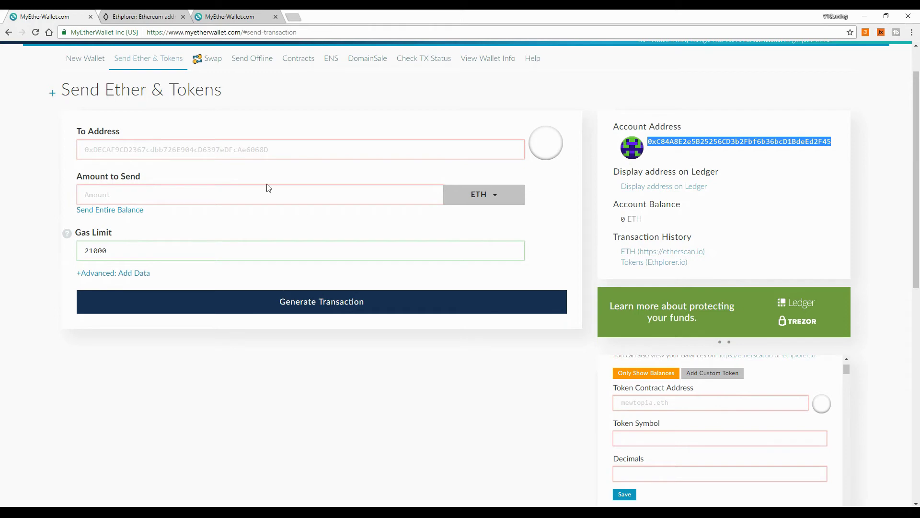
Search Ethplorer for "naga" and open the NAGA Coin (NGC) token page
{"action": "left_click", "coordinate": [142, 17]}
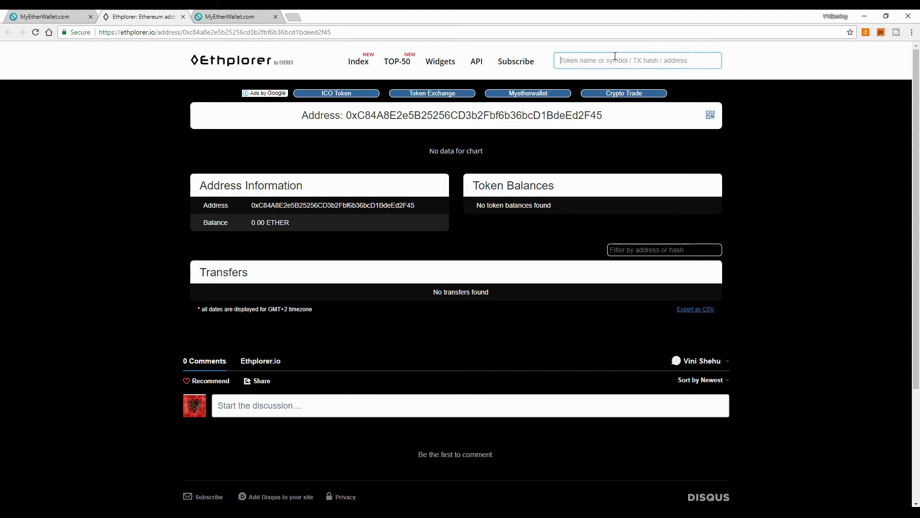
{"action": "type", "text": "n"}
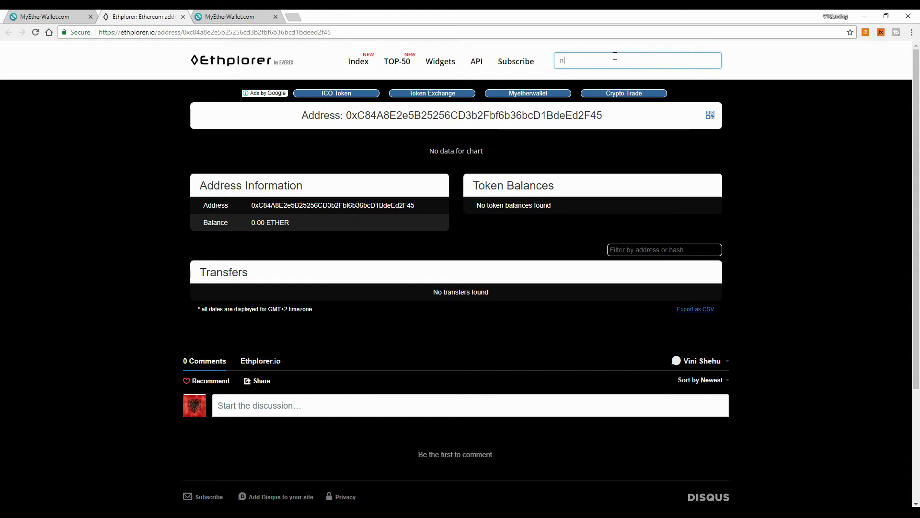
{"action": "type", "text": "aga"}
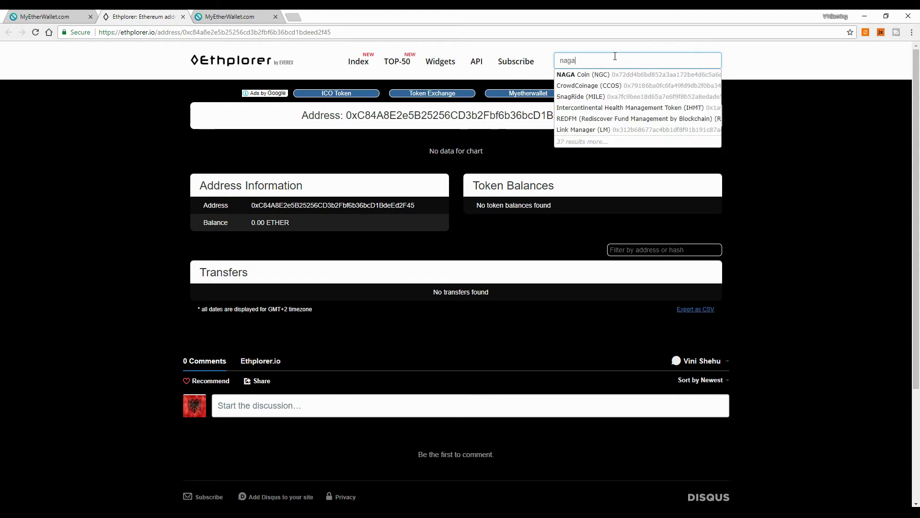
{"action": "left_click", "coordinate": [582, 76]}
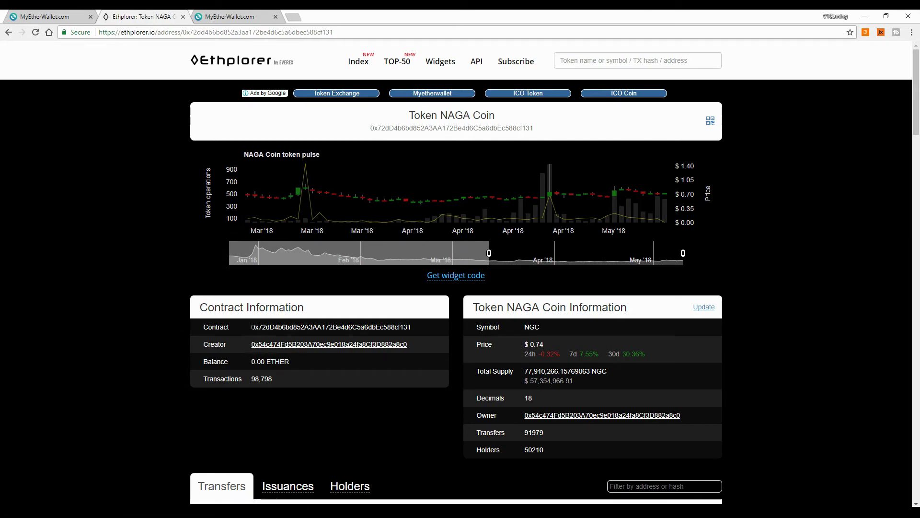
Copy NAGA Coin's contract address from Ethplorer and paste it as the Token Contract Address in the Ledger wallet's custom token form
{"action": "left_click_drag", "start_coordinate": [252, 327], "coordinate": [417, 326]}
{"action": "right_click", "coordinate": [388, 327]}
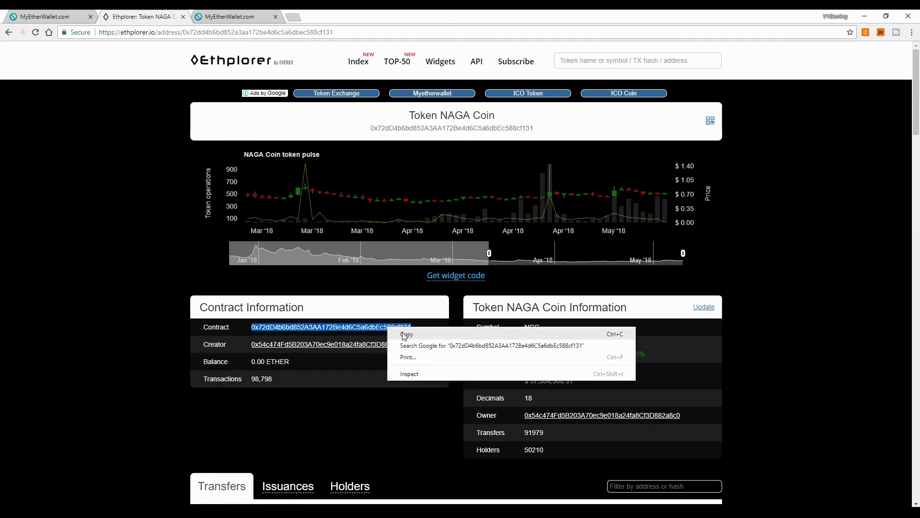
{"action": "left_click", "coordinate": [404, 336]}
{"action": "left_click", "coordinate": [45, 16]}
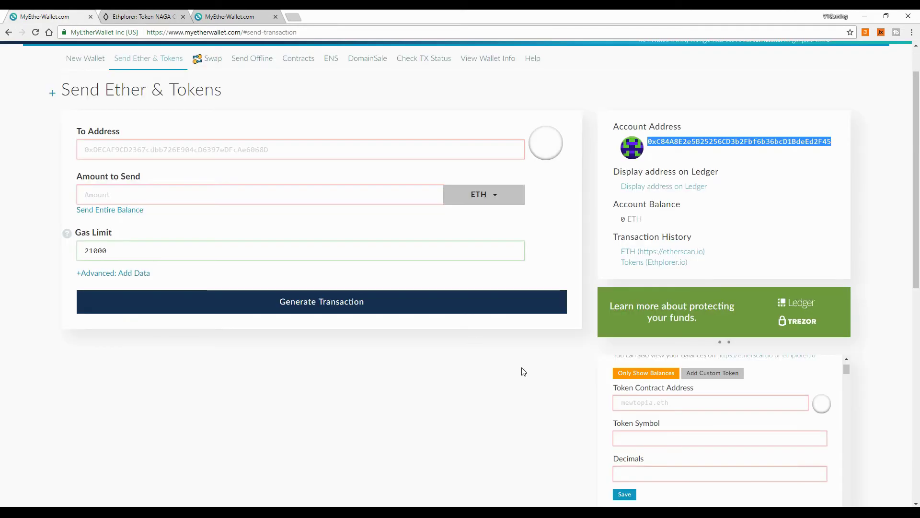
{"action": "right_click", "coordinate": [664, 405]}
{"action": "left_click", "coordinate": [690, 329]}
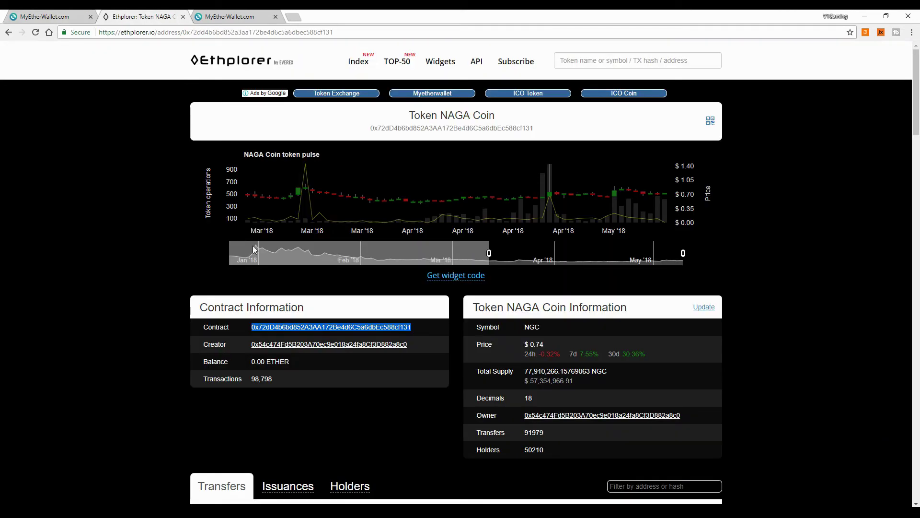
Copy the symbol NGC from Ethplorer into the custom token form's Token Symbol and set Decimals to 18
{"action": "left_click", "coordinate": [153, 18]}
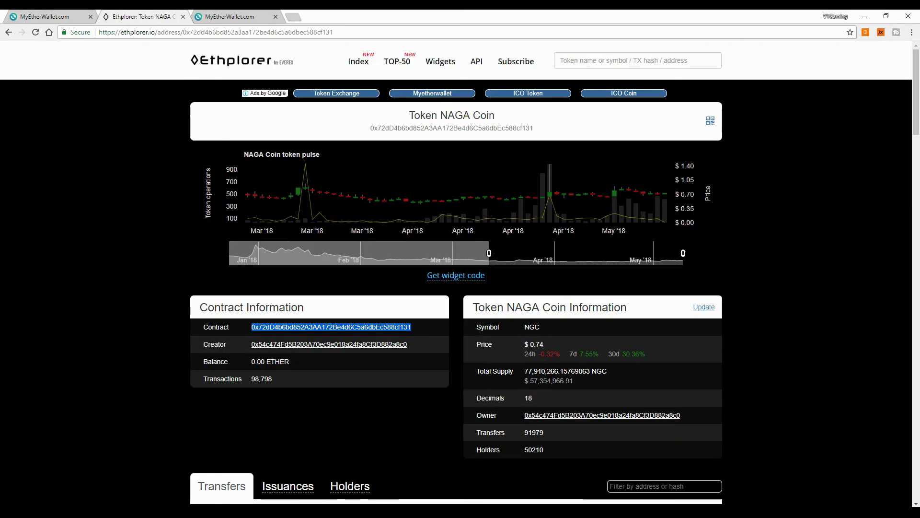
{"action": "double_click", "coordinate": [532, 327]}
{"action": "right_click", "coordinate": [534, 327]}
{"action": "left_click", "coordinate": [546, 333]}
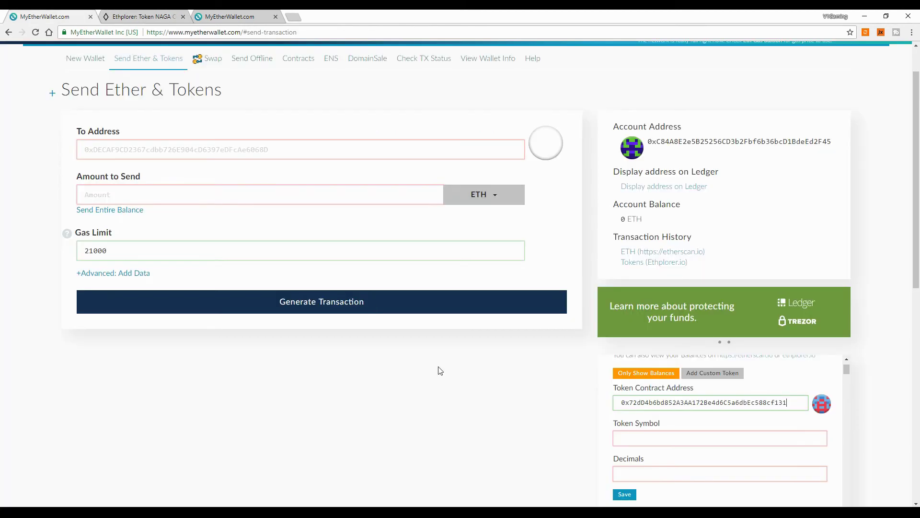
{"action": "left_click", "coordinate": [72, 16]}
{"action": "right_click", "coordinate": [667, 442]}
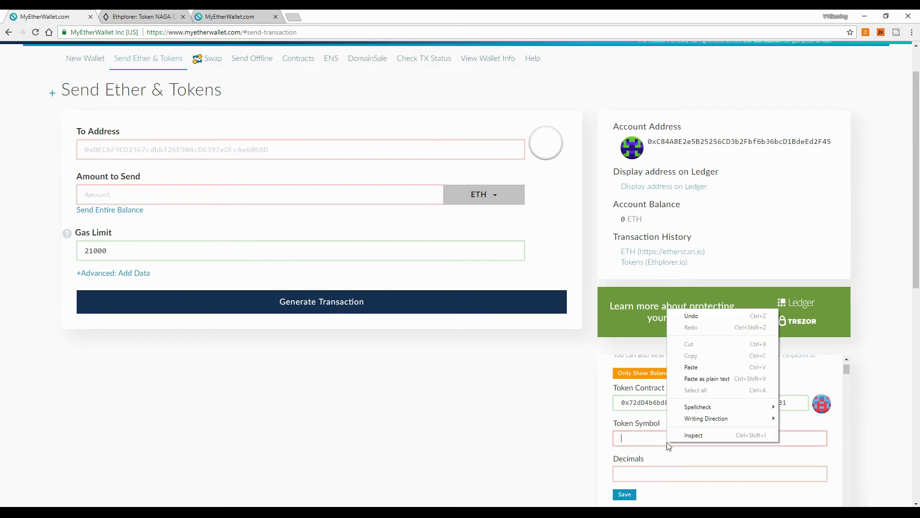
{"action": "left_click", "coordinate": [696, 379]}
{"action": "left_click", "coordinate": [645, 473]}
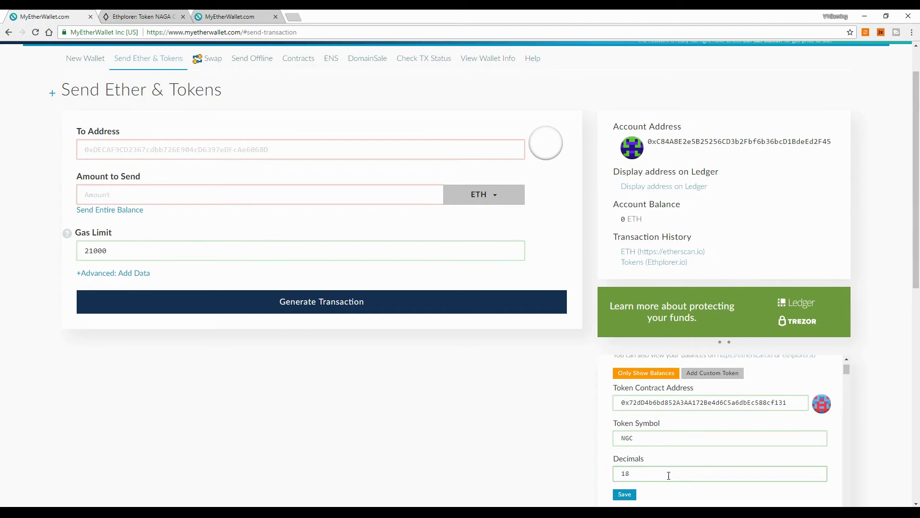
Review the filled custom token form and the token list below it, and revisit Ethplorer's token search
{"action": "scroll", "coordinate": [668, 475], "scroll_direction": "down", "scroll_amount": 1}
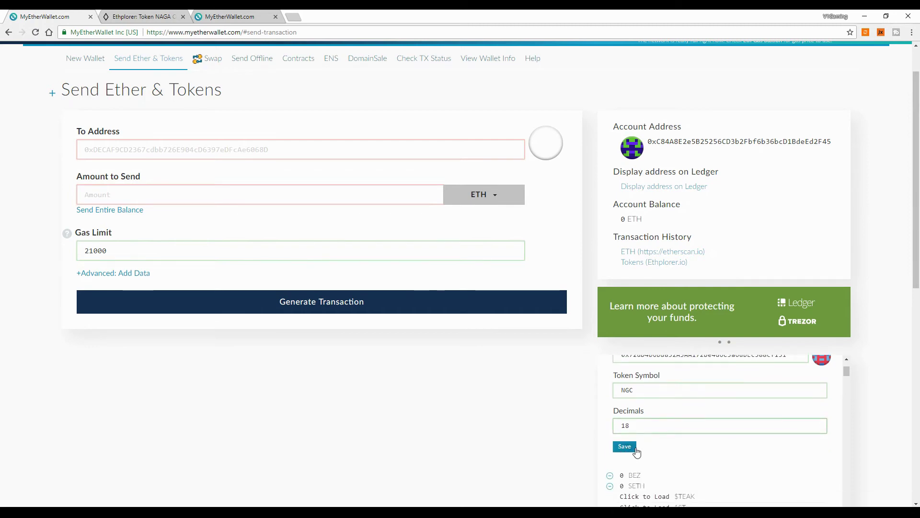
{"action": "scroll", "coordinate": [717, 457], "scroll_direction": "up", "scroll_amount": 1}
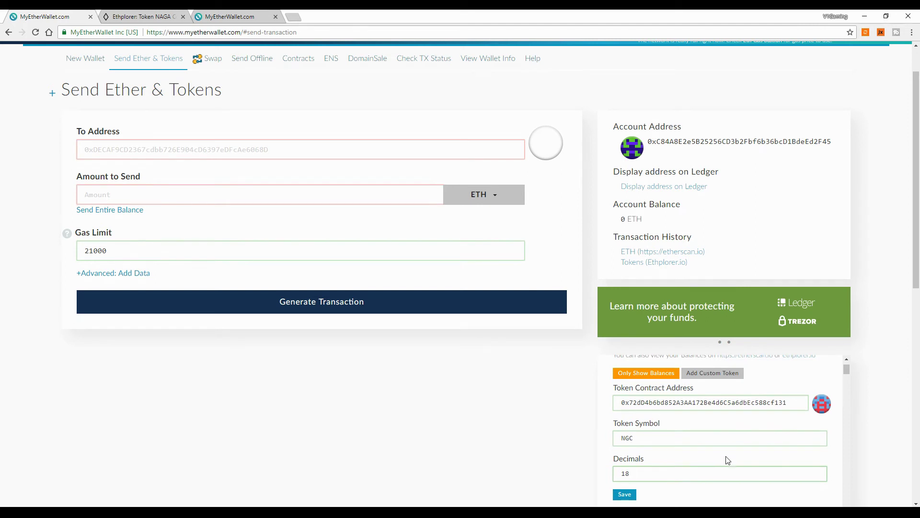
{"action": "scroll", "coordinate": [728, 460], "scroll_direction": "down", "scroll_amount": 3}
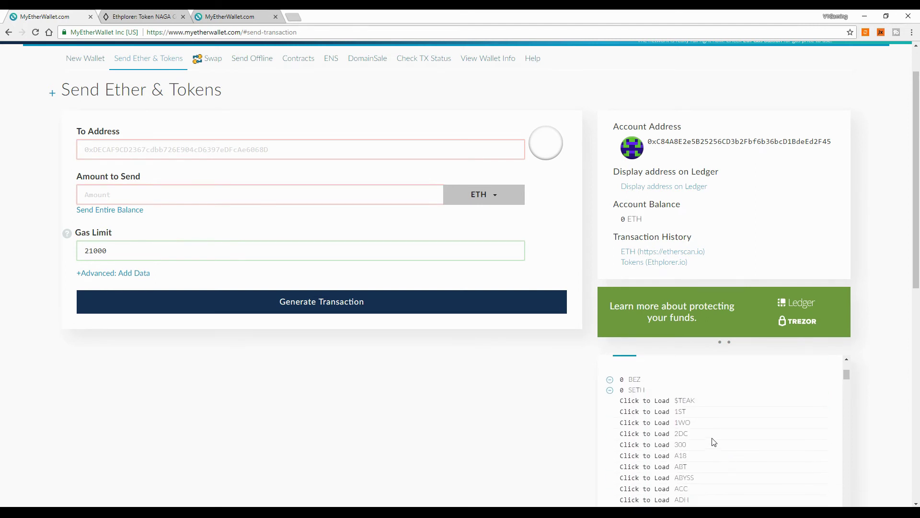
{"action": "scroll", "coordinate": [714, 442], "scroll_direction": "up", "scroll_amount": 3}
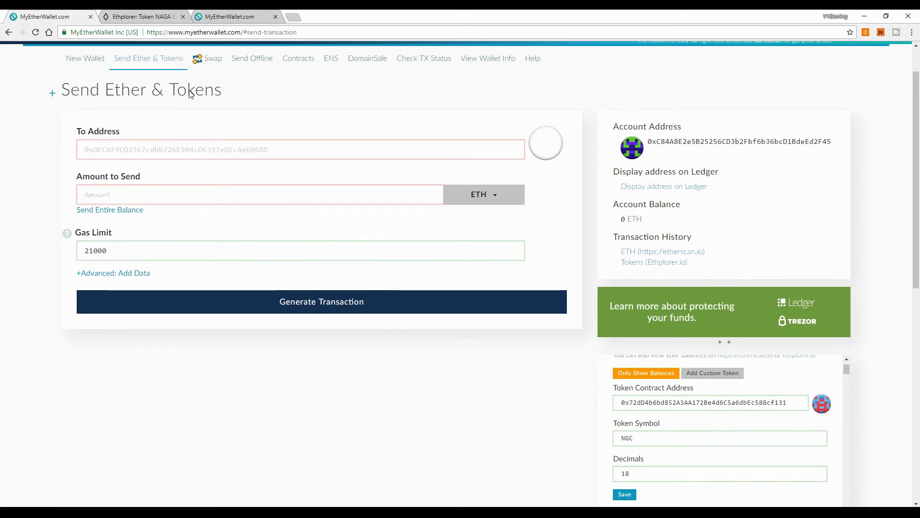
{"action": "left_click", "coordinate": [136, 15]}
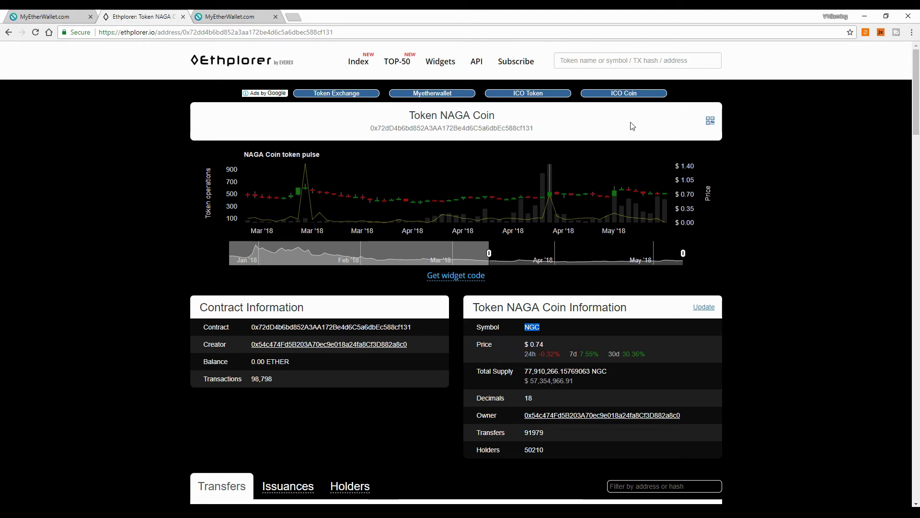
{"action": "left_click", "coordinate": [604, 60]}
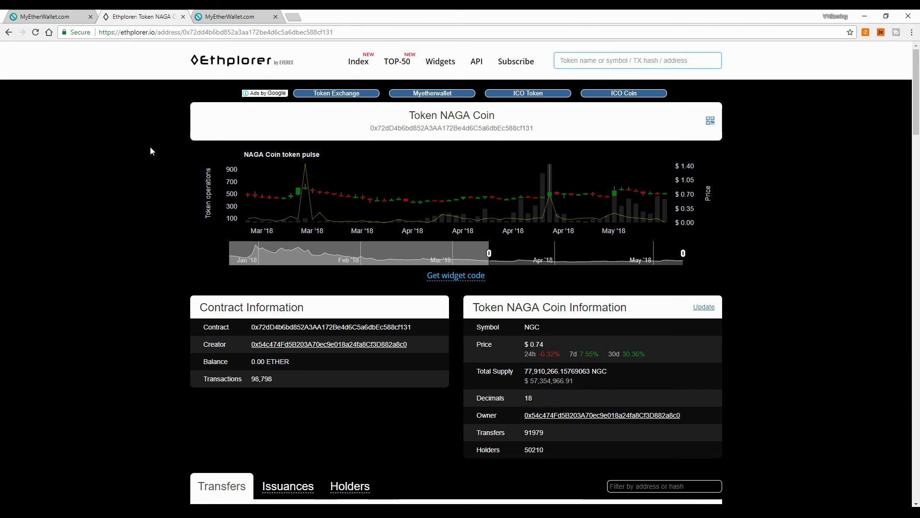
{"action": "left_click", "coordinate": [48, 17]}
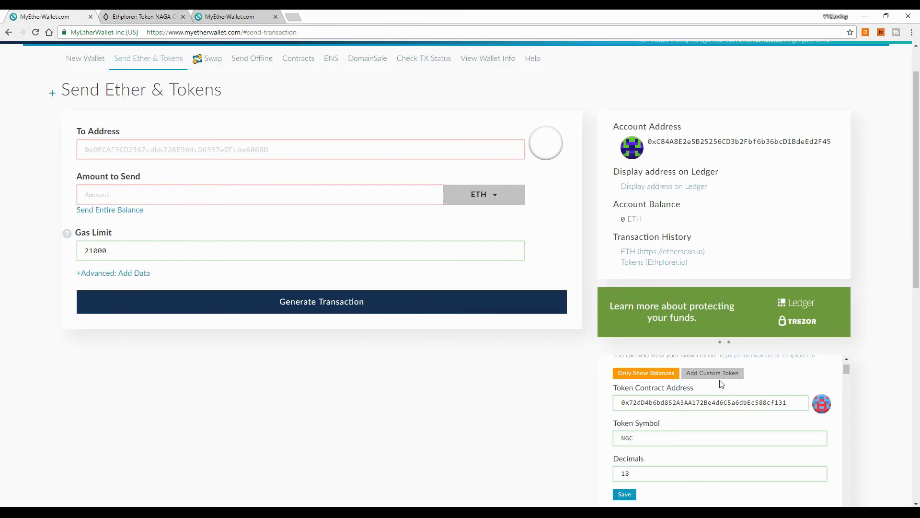
{"action": "scroll", "coordinate": [717, 384], "scroll_direction": "down", "scroll_amount": 1}
{"action": "scroll", "coordinate": [718, 471], "scroll_direction": "down", "scroll_amount": 1}
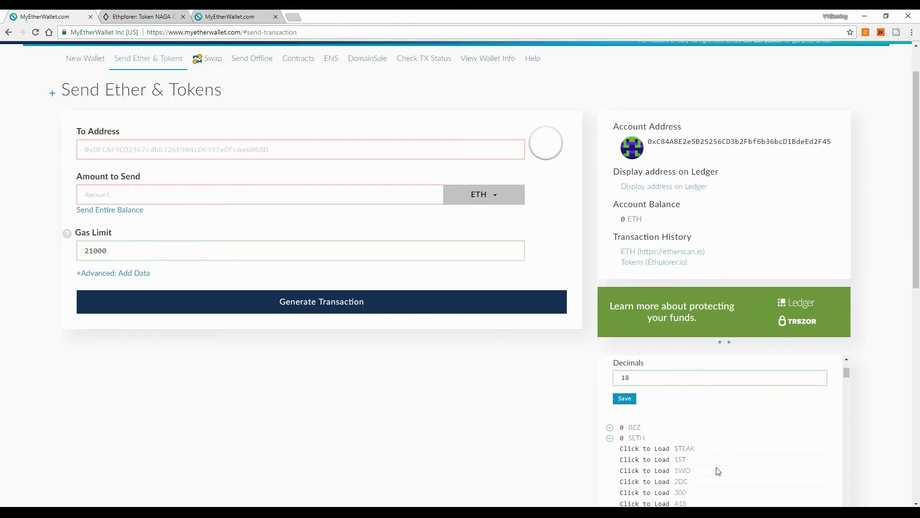
{"action": "scroll", "coordinate": [712, 454], "scroll_direction": "down", "scroll_amount": 1}
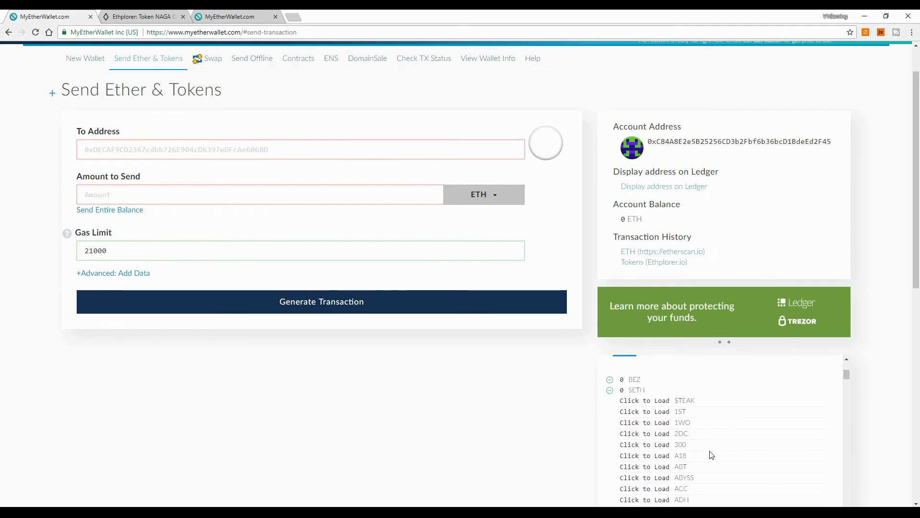
{"action": "scroll", "coordinate": [711, 455], "scroll_direction": "down", "scroll_amount": 3}
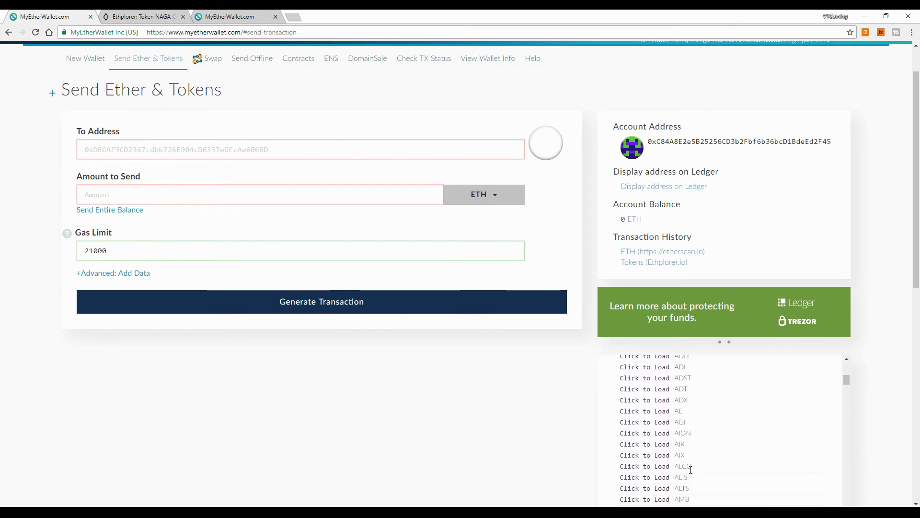
{"action": "scroll", "coordinate": [722, 436], "scroll_direction": "up", "scroll_amount": 5}
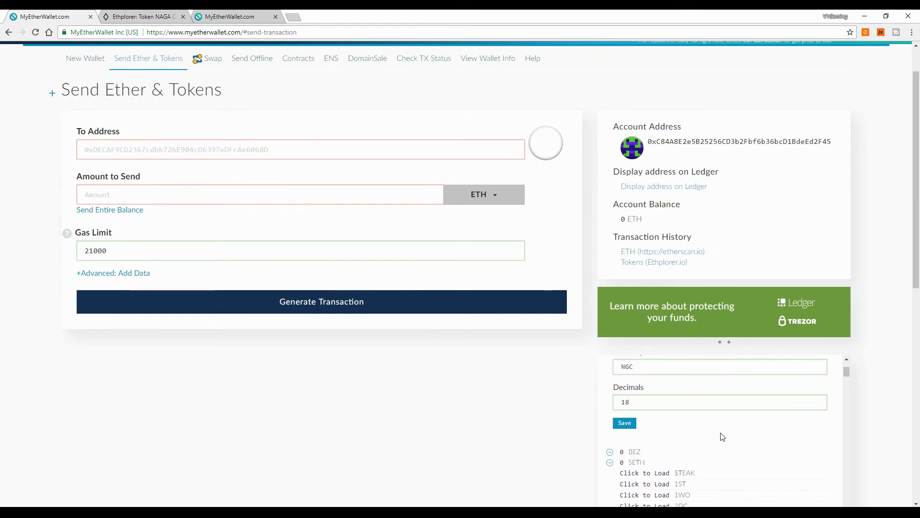
{"action": "scroll", "coordinate": [722, 437], "scroll_direction": "up", "scroll_amount": 3}
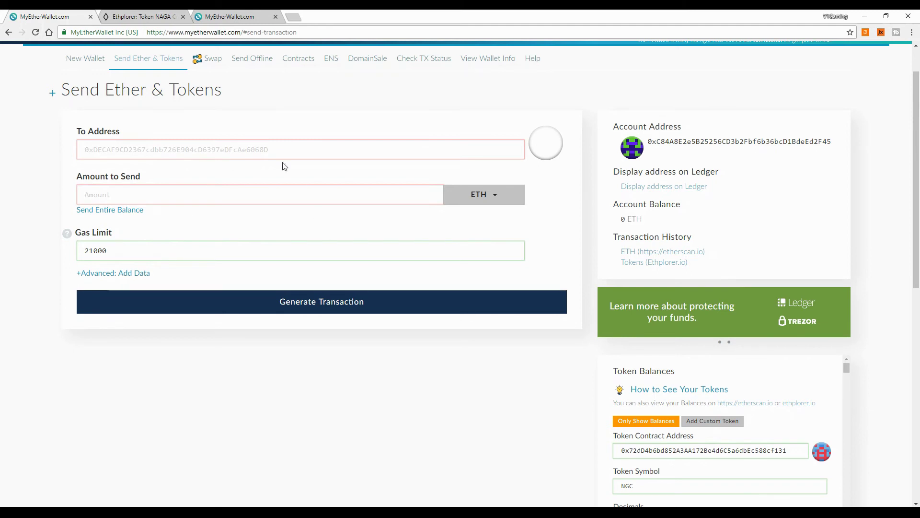
Switch to the existing wallet holding the STORJ transfer form and examine its ETH account balance and list of token balances
{"action": "left_click", "coordinate": [222, 17]}
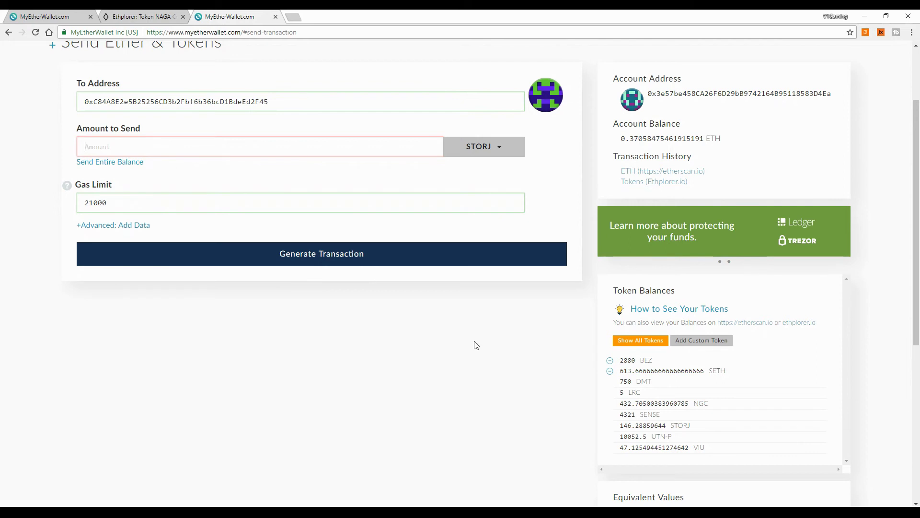
{"action": "scroll", "coordinate": [476, 345], "scroll_direction": "up", "scroll_amount": 2}
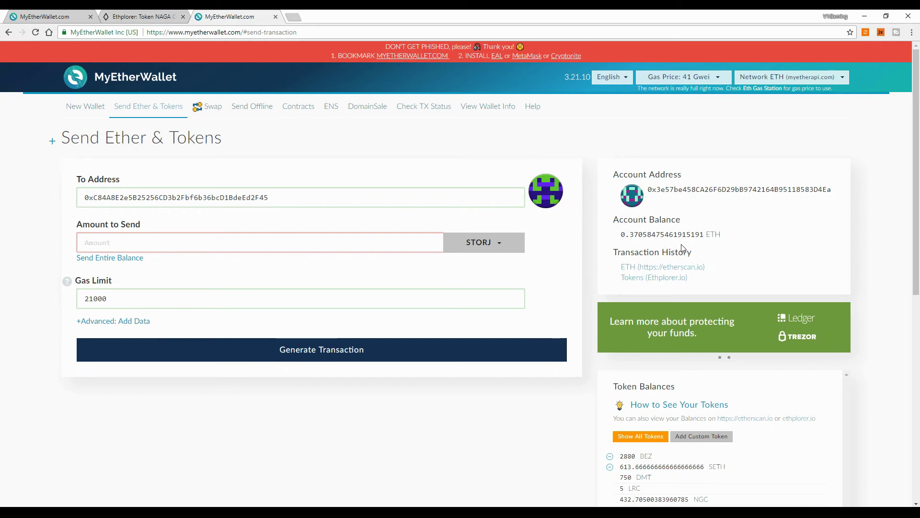
{"action": "scroll", "coordinate": [701, 278], "scroll_direction": "down", "scroll_amount": 1}
{"action": "scroll", "coordinate": [702, 280], "scroll_direction": "down", "scroll_amount": 3}
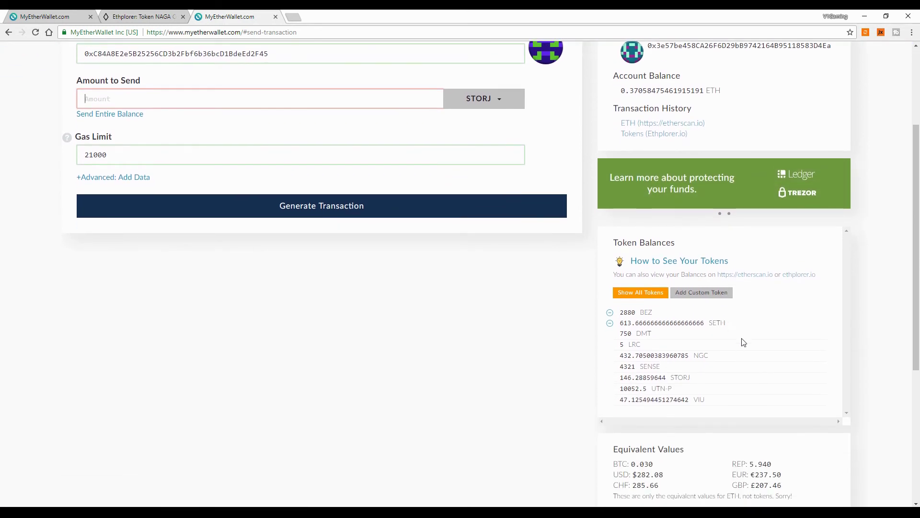
{"action": "scroll", "coordinate": [742, 342], "scroll_direction": "up", "scroll_amount": 2}
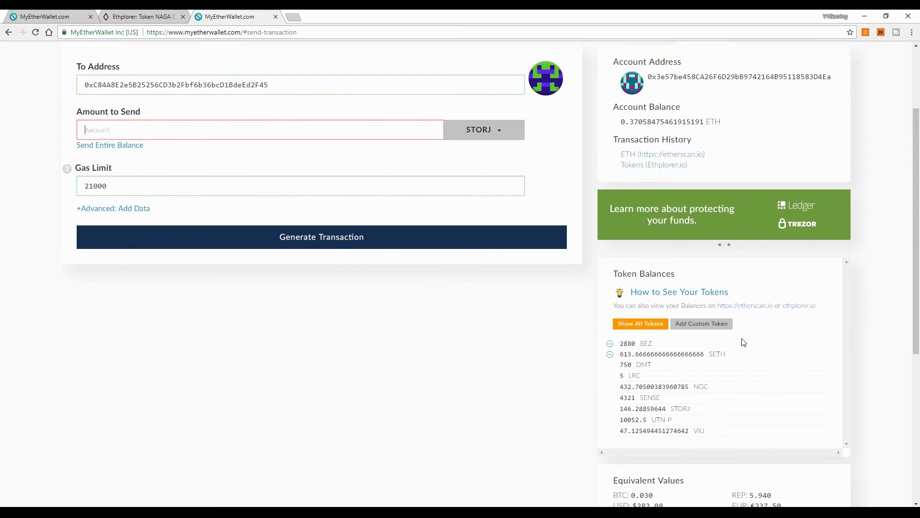
{"action": "scroll", "coordinate": [743, 342], "scroll_direction": "up", "scroll_amount": 1}
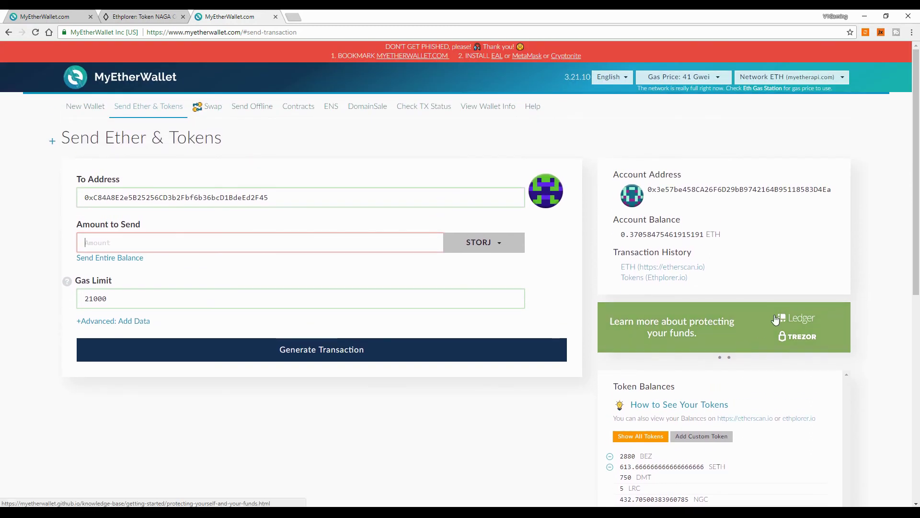
{"action": "left_click", "coordinate": [48, 14]}
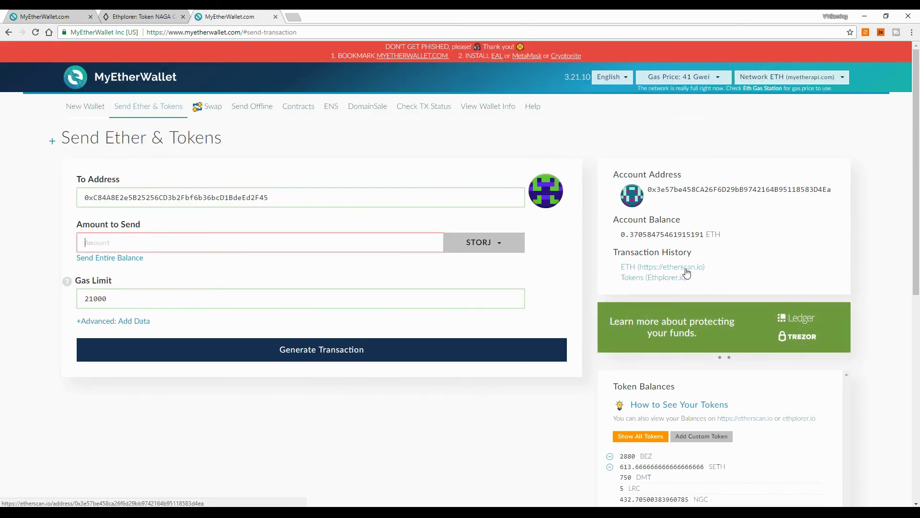
{"action": "scroll", "coordinate": [759, 281], "scroll_direction": "down", "scroll_amount": 2}
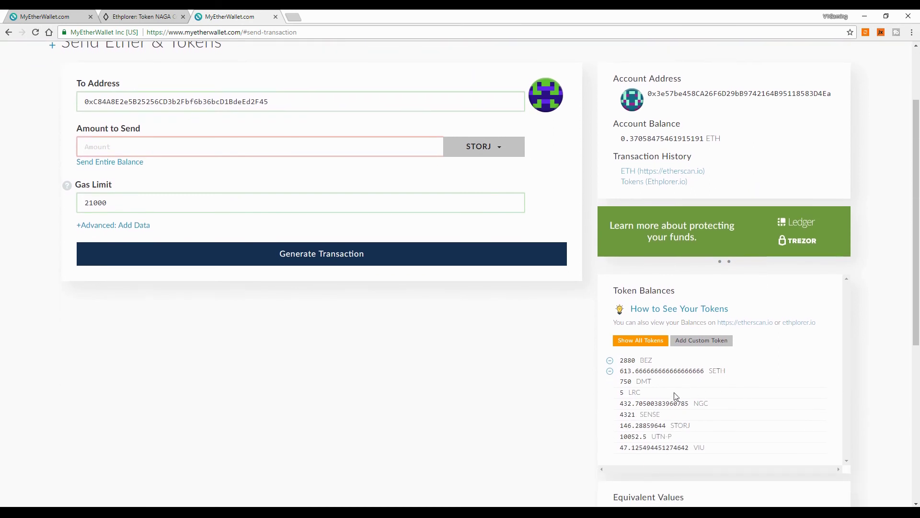
{"action": "scroll", "coordinate": [510, 407], "scroll_direction": "up", "scroll_amount": 2}
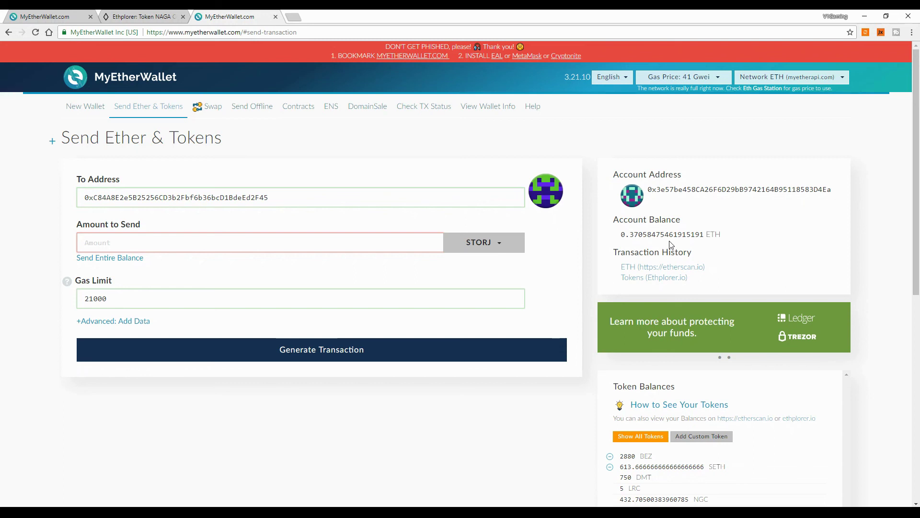
Return to the Ledger wallet and examine its account details, empty send form and the unsaved NGC custom token entry
{"action": "key", "text": "ctrl+Tab"}
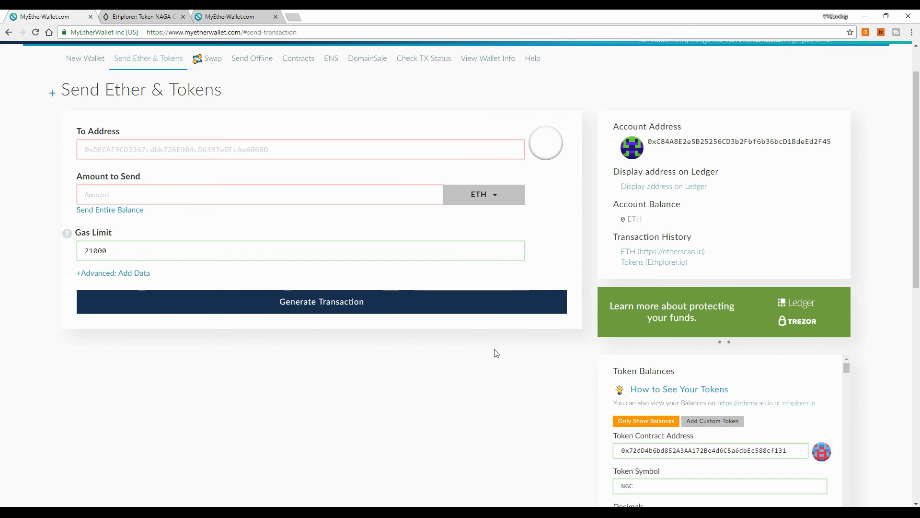
{"action": "scroll", "coordinate": [512, 379], "scroll_direction": "up", "scroll_amount": 1}
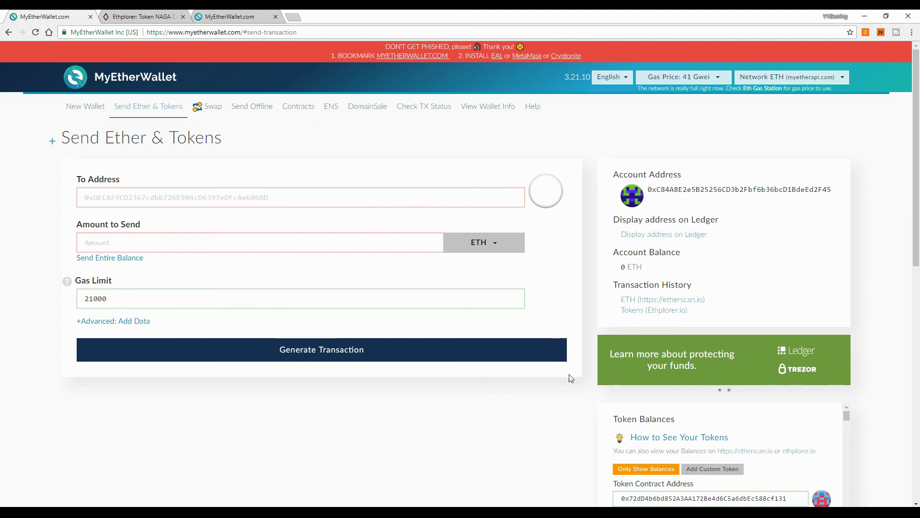
{"action": "scroll", "coordinate": [530, 394], "scroll_direction": "down", "scroll_amount": 2}
{"action": "scroll", "coordinate": [528, 393], "scroll_direction": "down", "scroll_amount": 1}
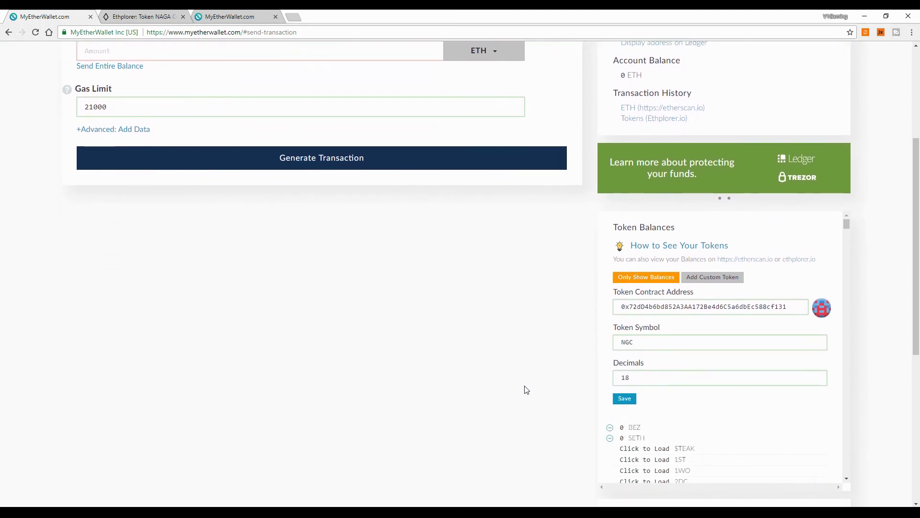
{"action": "scroll", "coordinate": [526, 389], "scroll_direction": "up", "scroll_amount": 3}
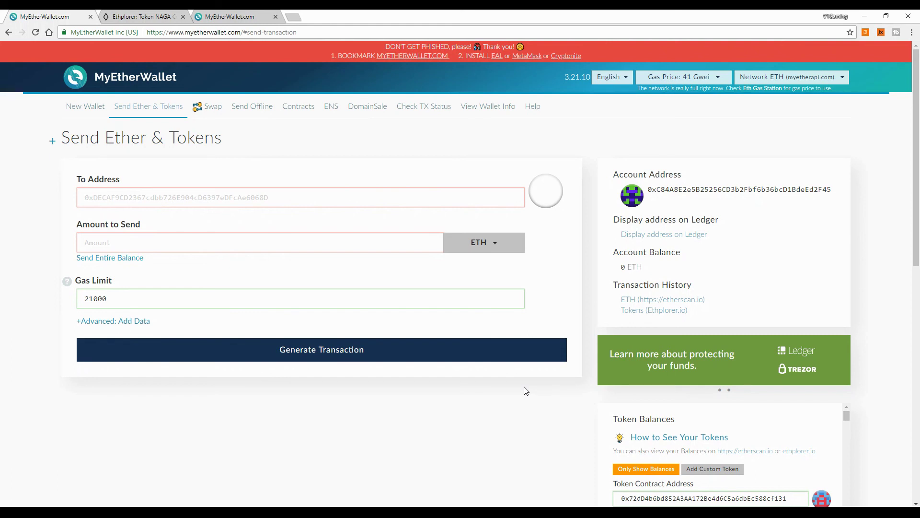
{"action": "scroll", "coordinate": [526, 390], "scroll_direction": "down", "scroll_amount": 4}
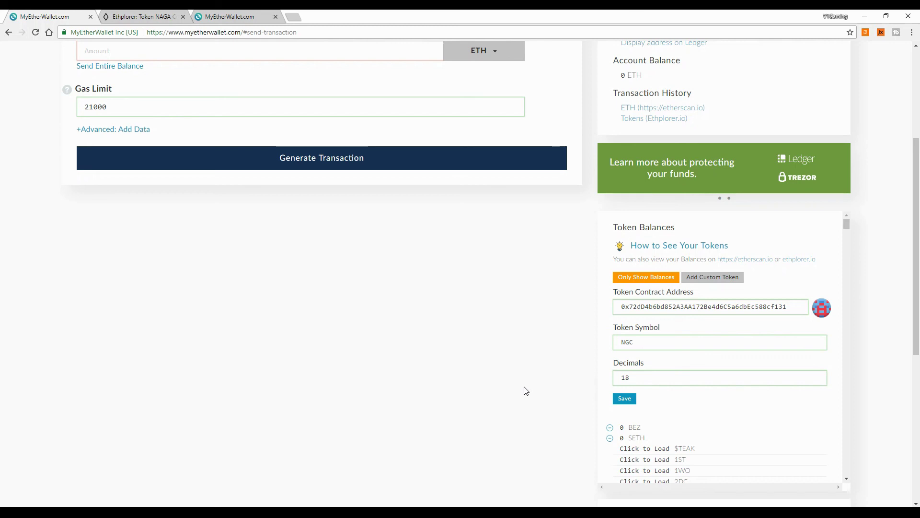
{"action": "scroll", "coordinate": [526, 390], "scroll_direction": "up", "scroll_amount": 4}
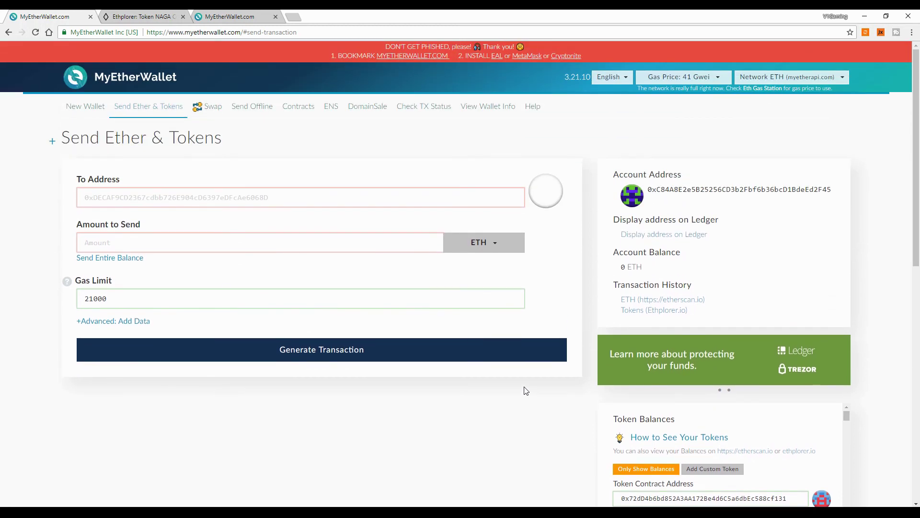